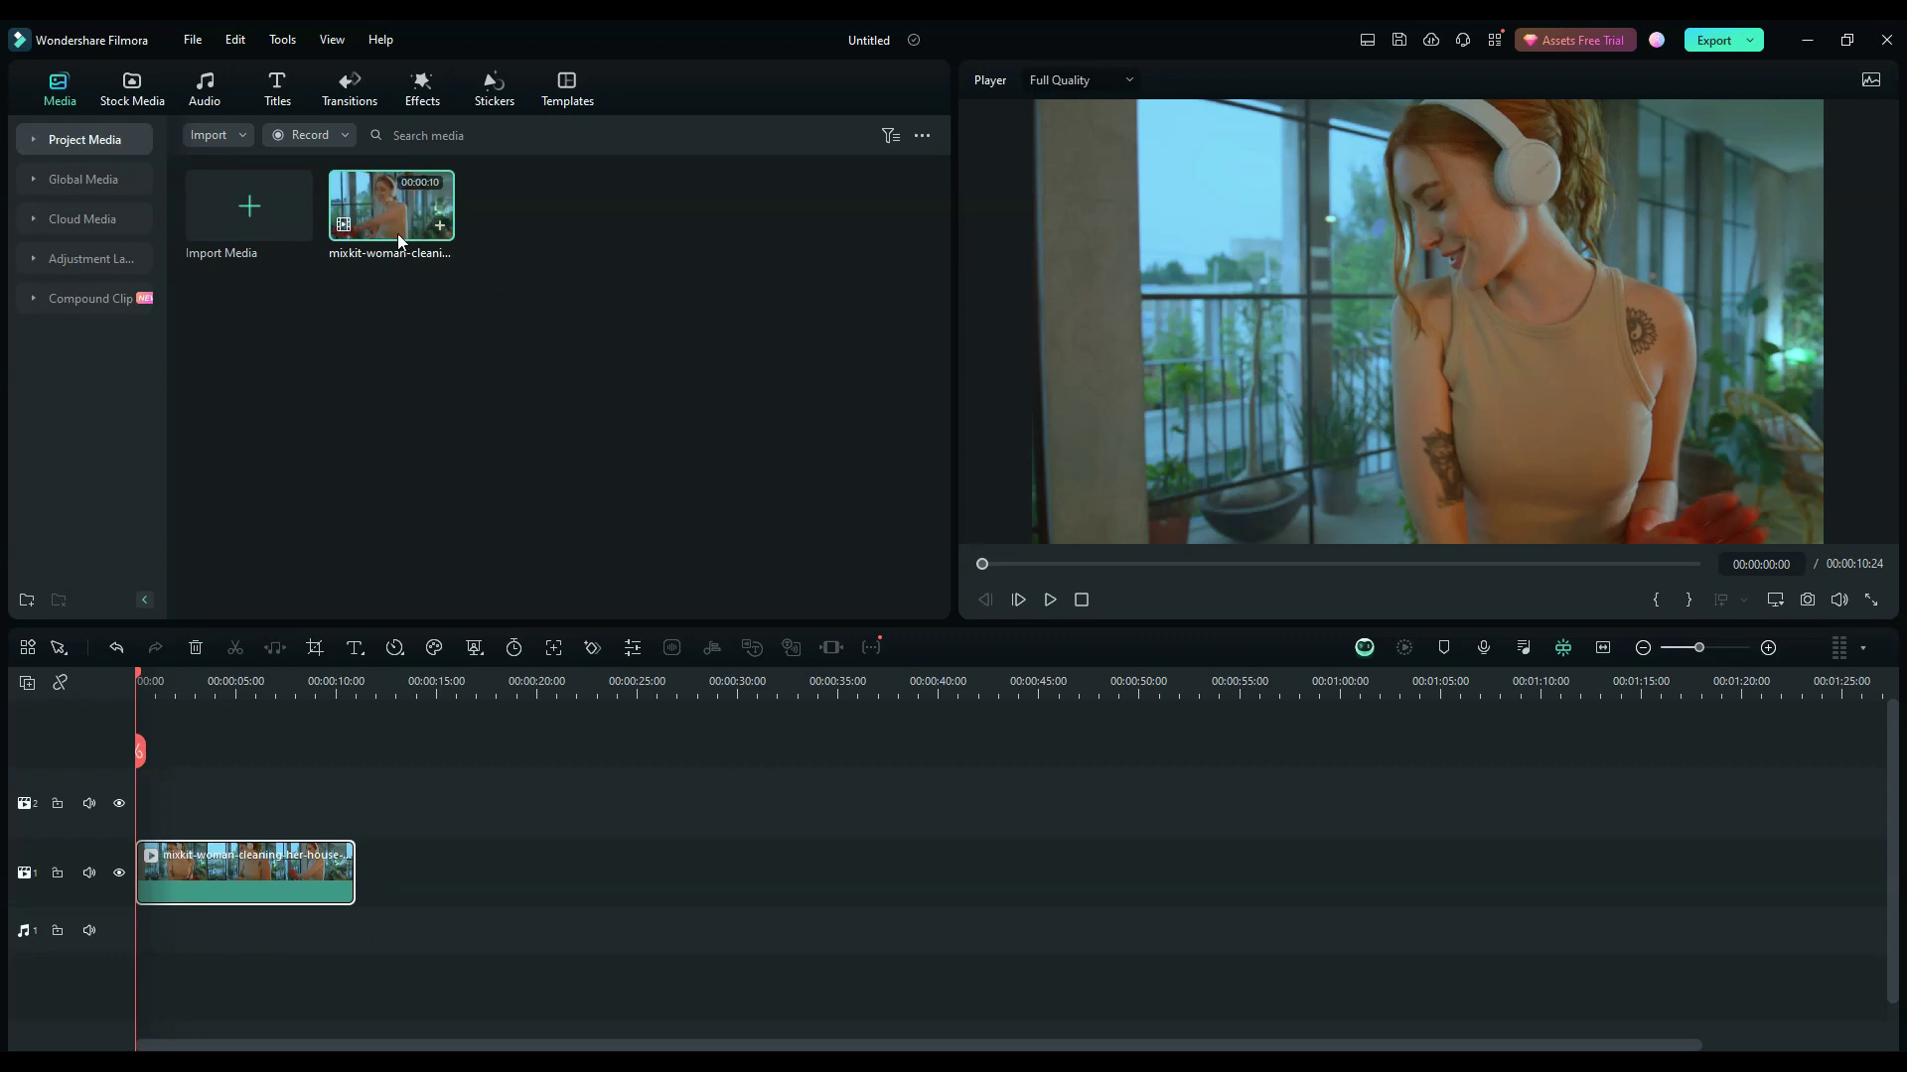
# - Copy the clip onto track 2, turn on Smart Cutout, and open its editor
pyautogui.moveTo(392, 220); pyautogui.dragTo(244, 819)
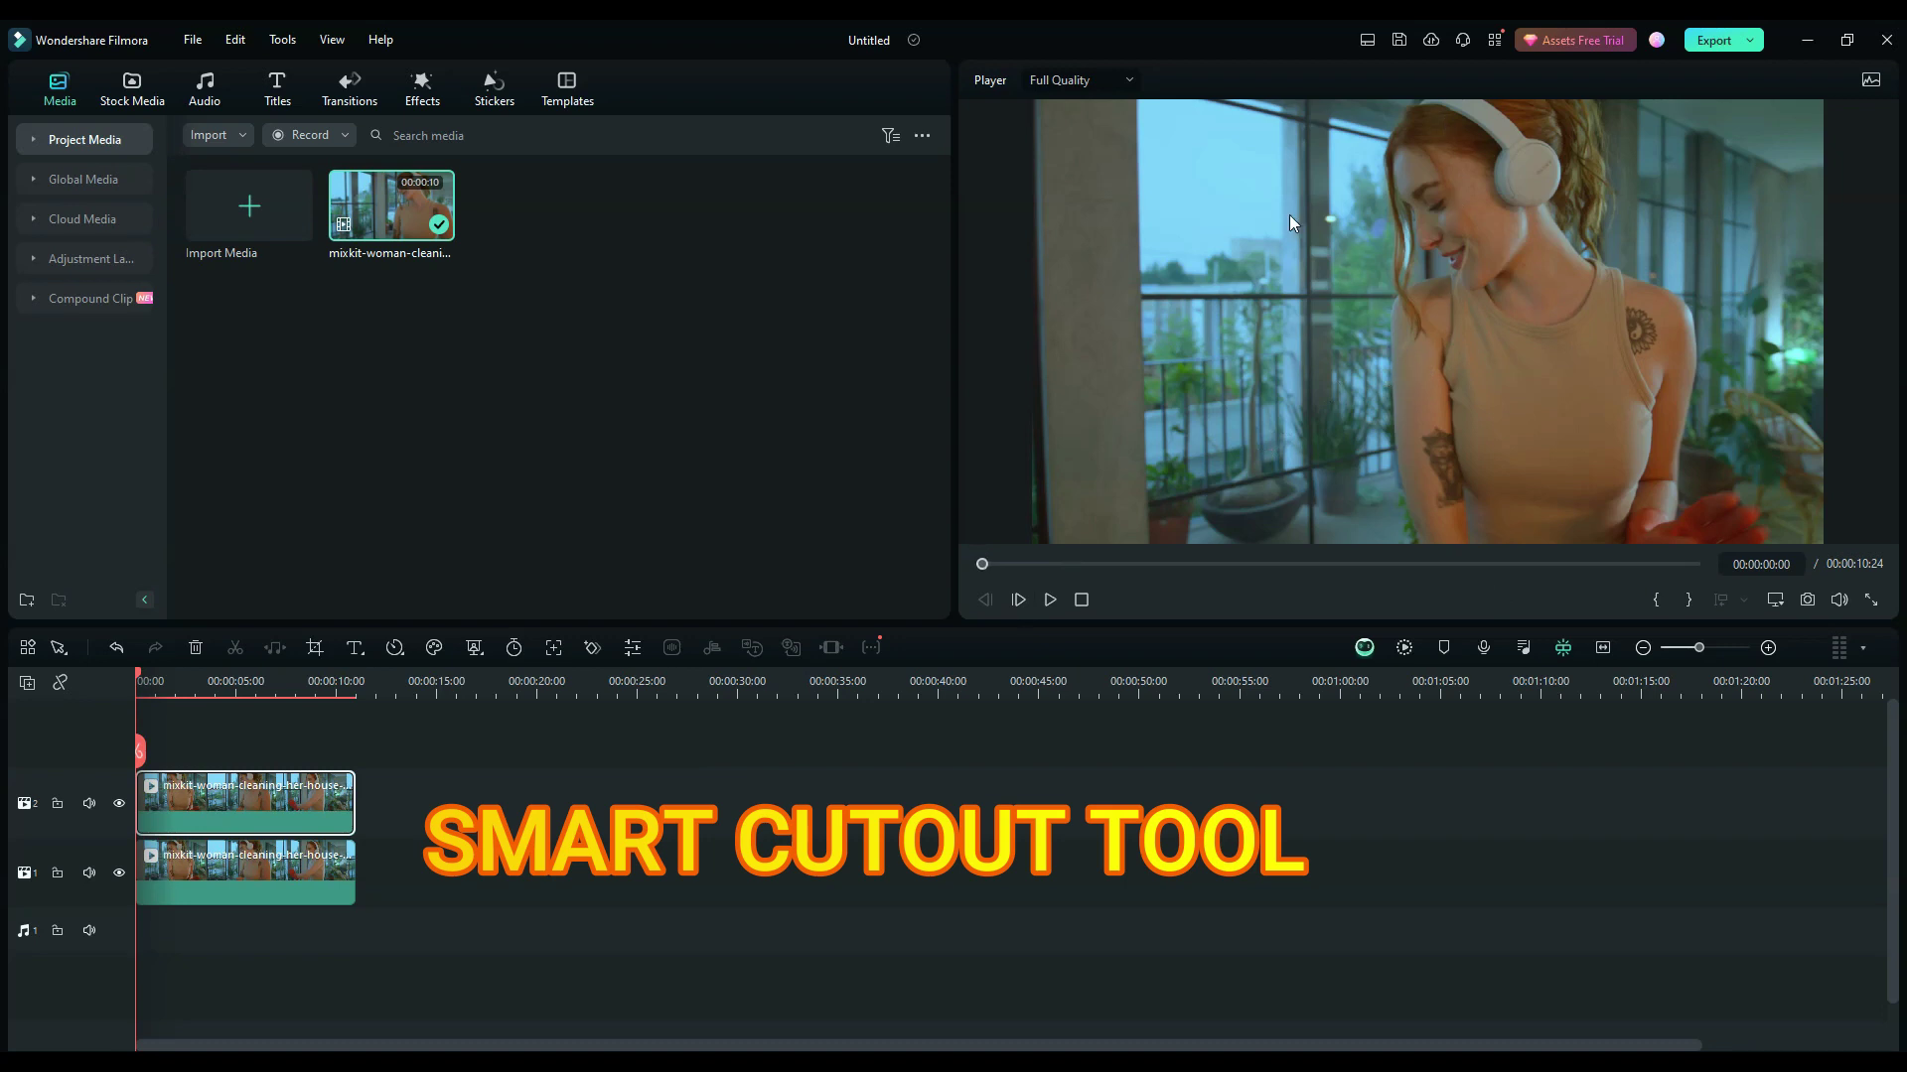
pyautogui.doubleClick(314, 799)
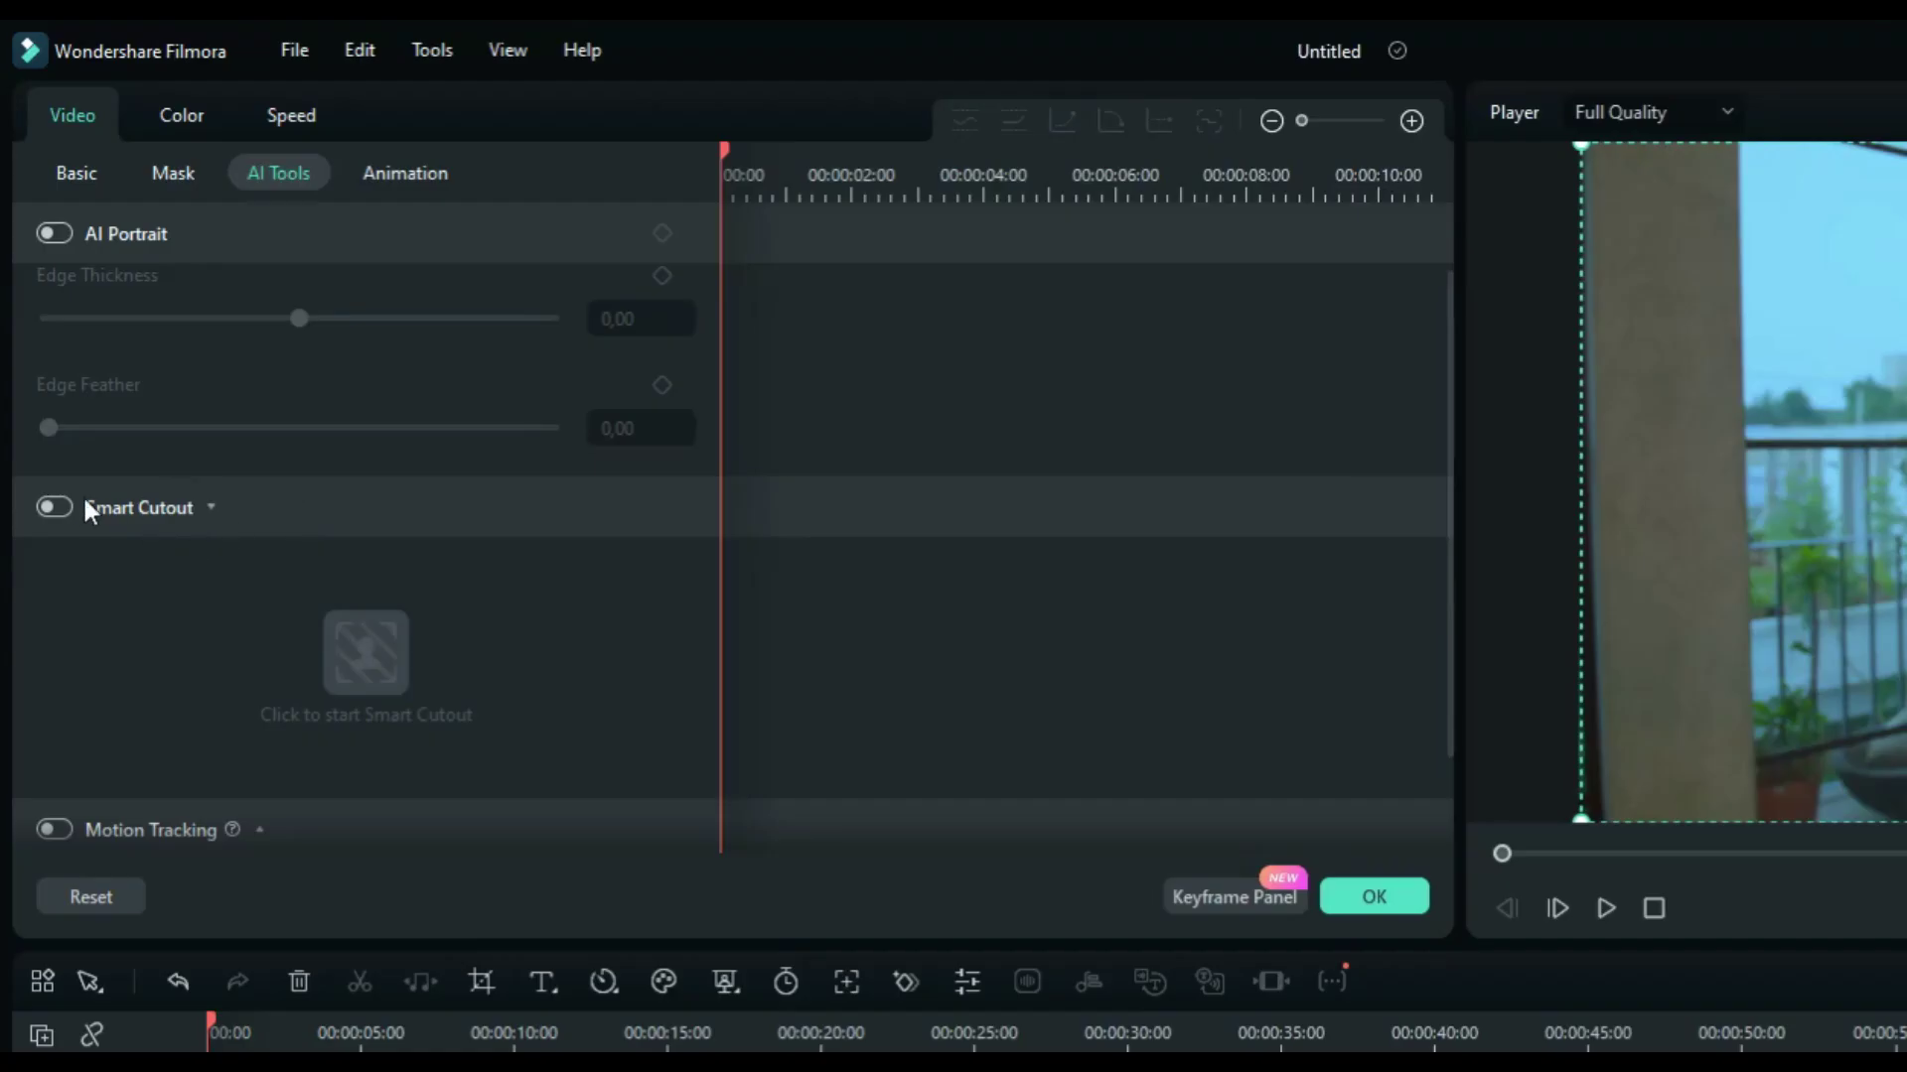
pyautogui.click(38, 338)
pyautogui.click(364, 663)
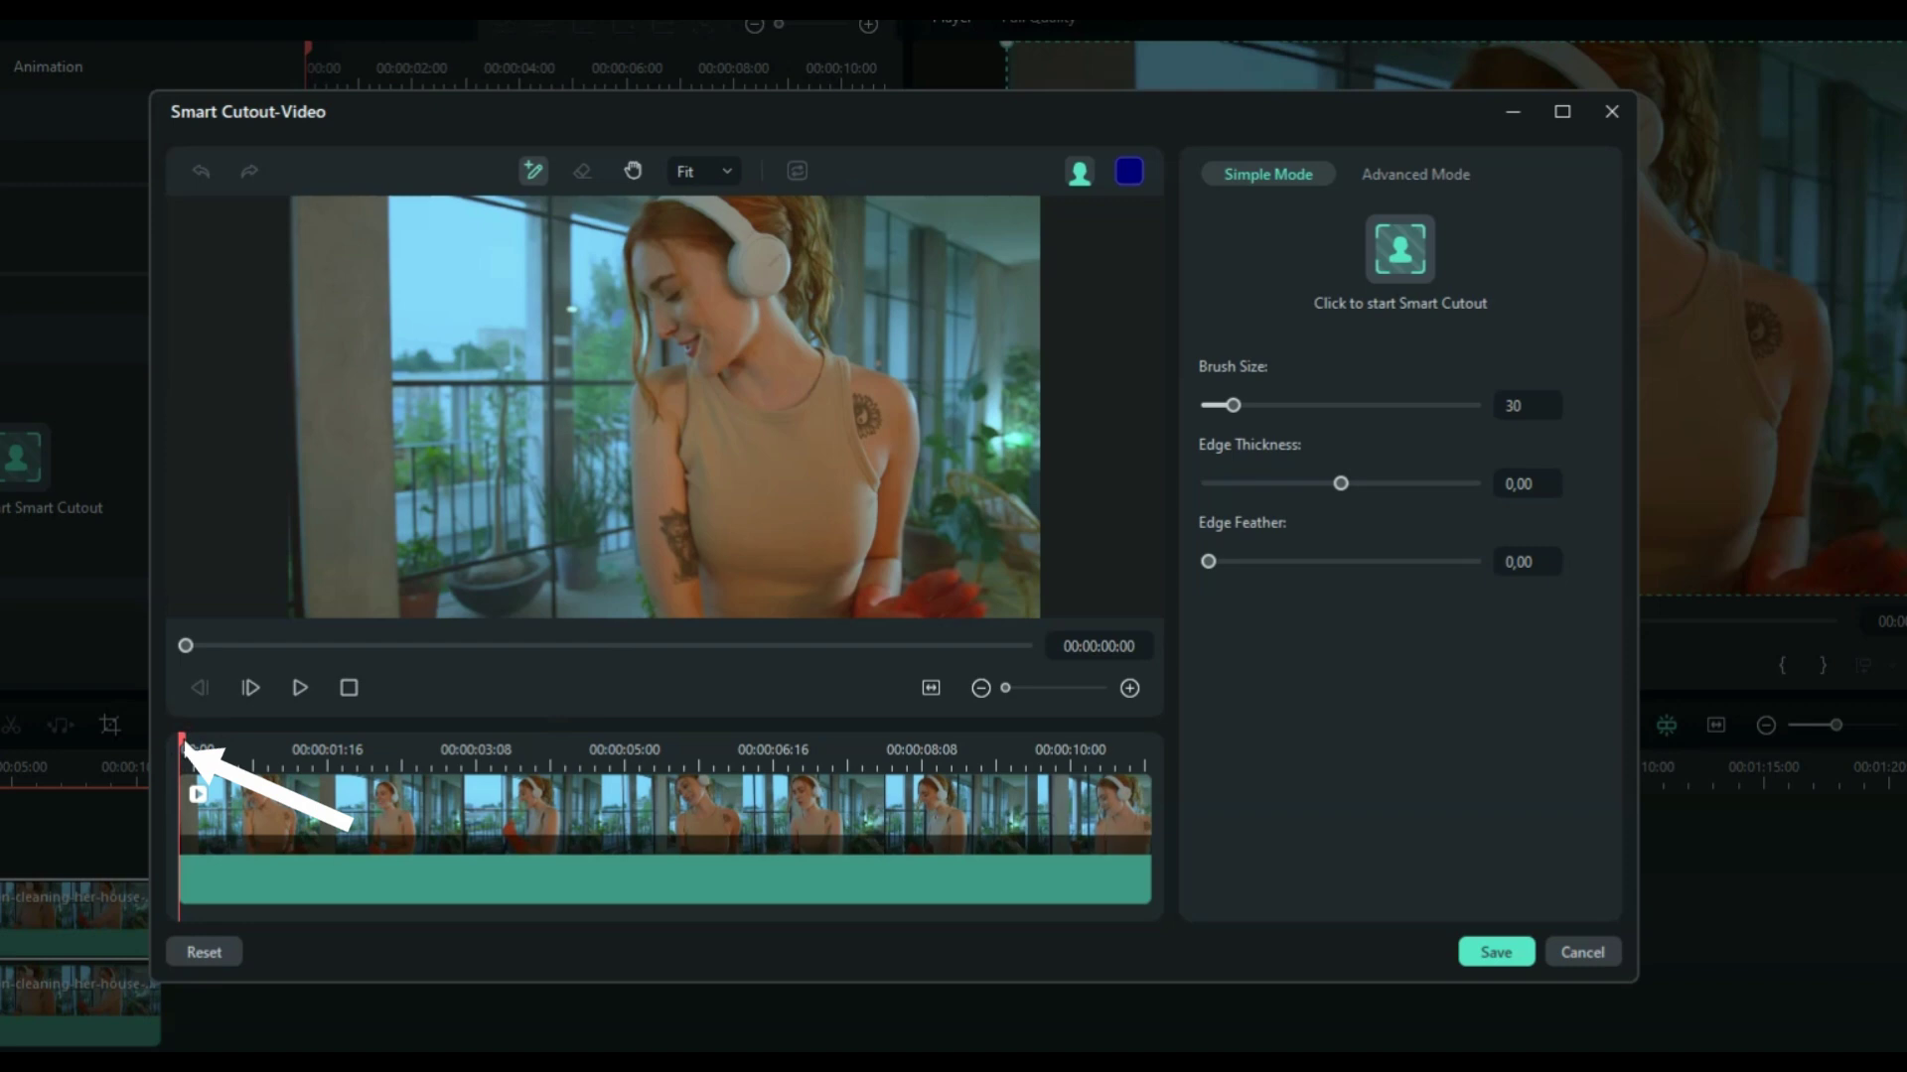
# - Smart-brush the woman's head, torso and arm, then preview the cutout against black
pyautogui.moveTo(696, 210); pyautogui.dragTo(777, 608)
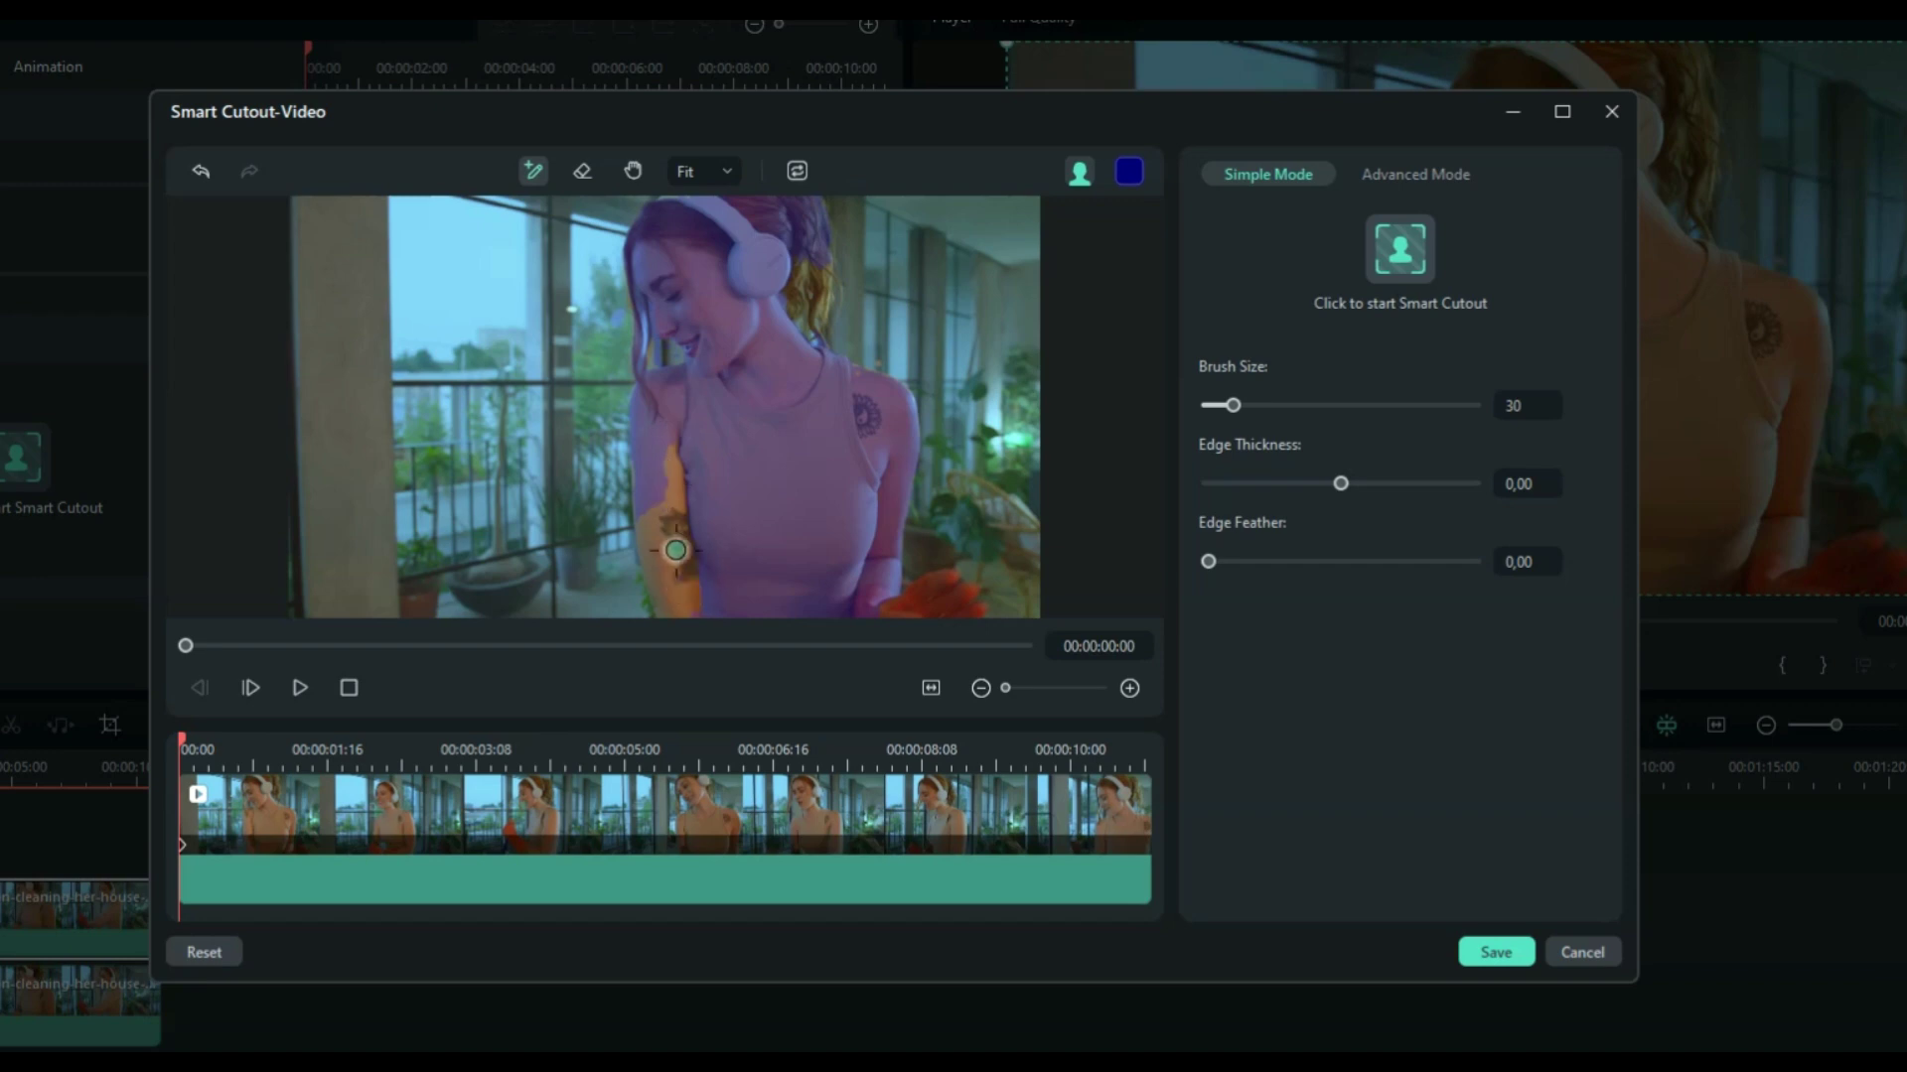
pyautogui.moveTo(669, 596); pyautogui.dragTo(712, 285)
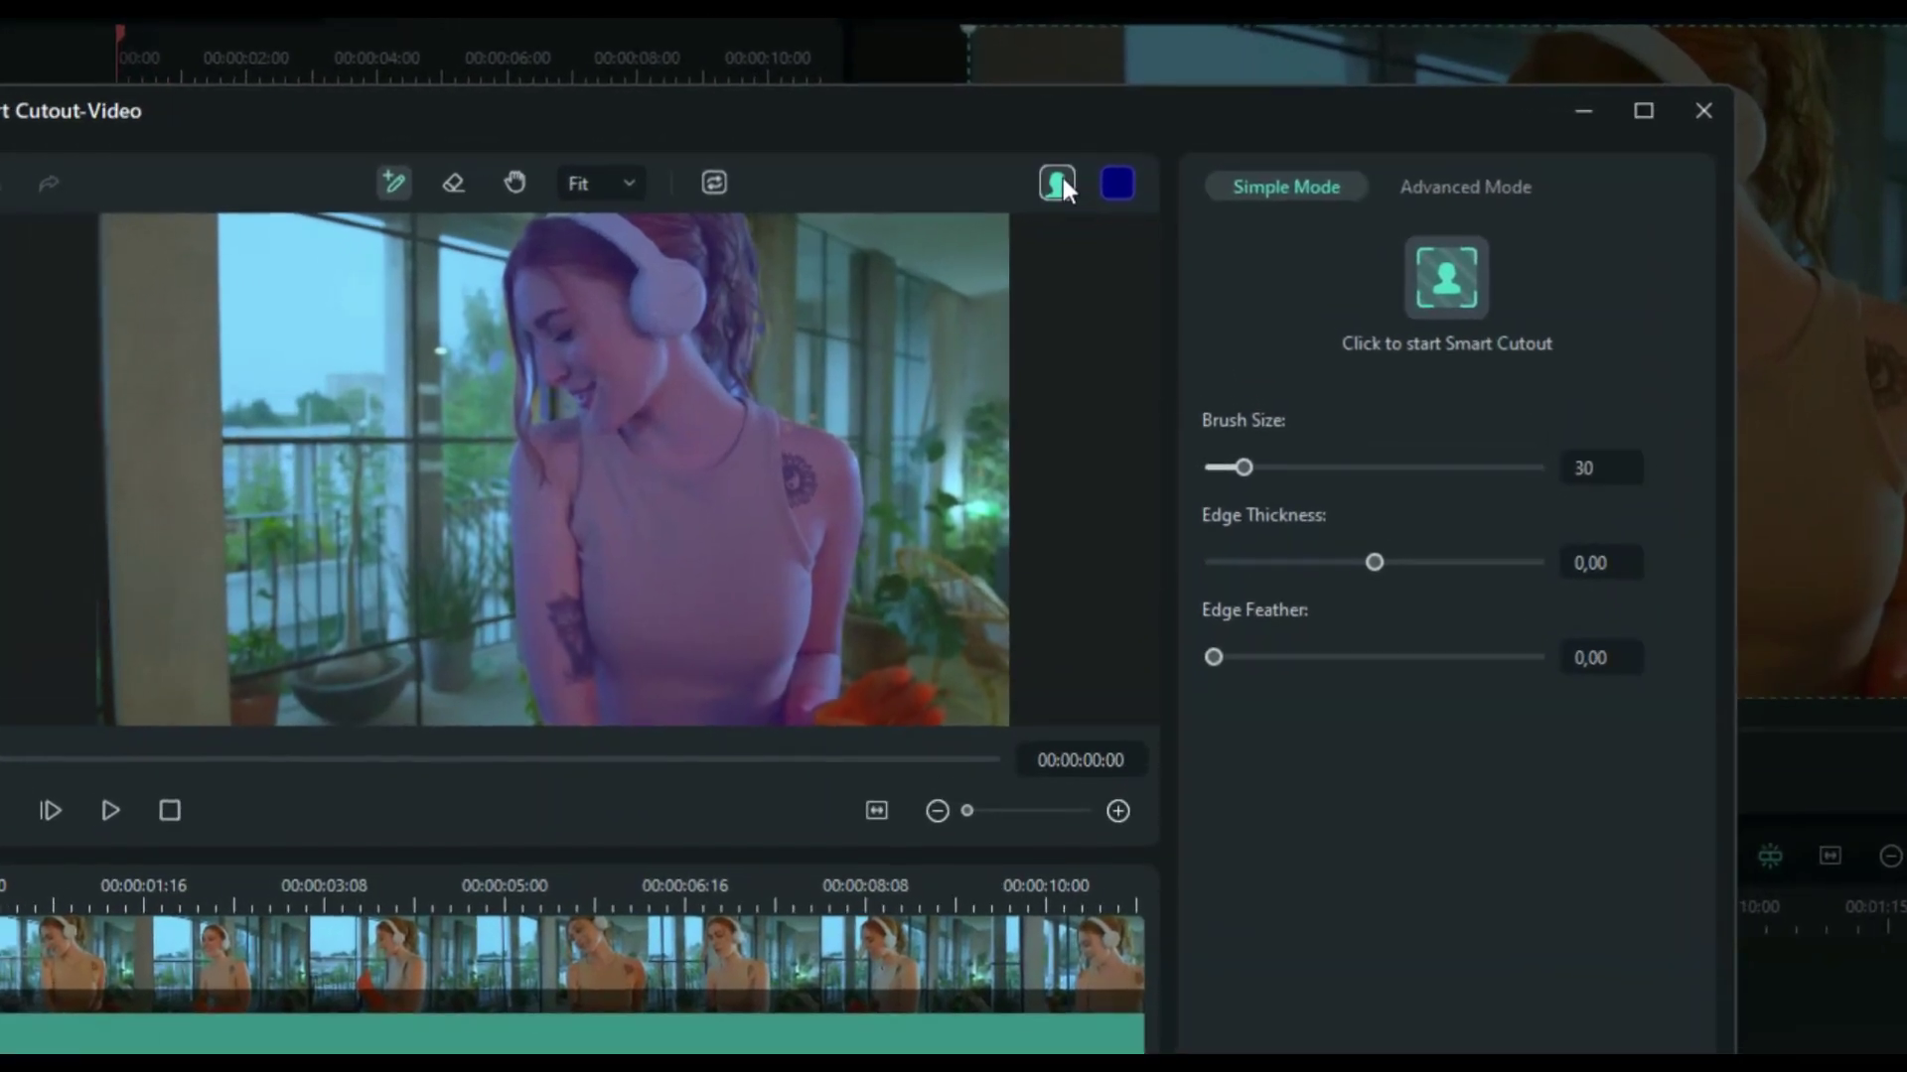
pyautogui.click(1033, 200)
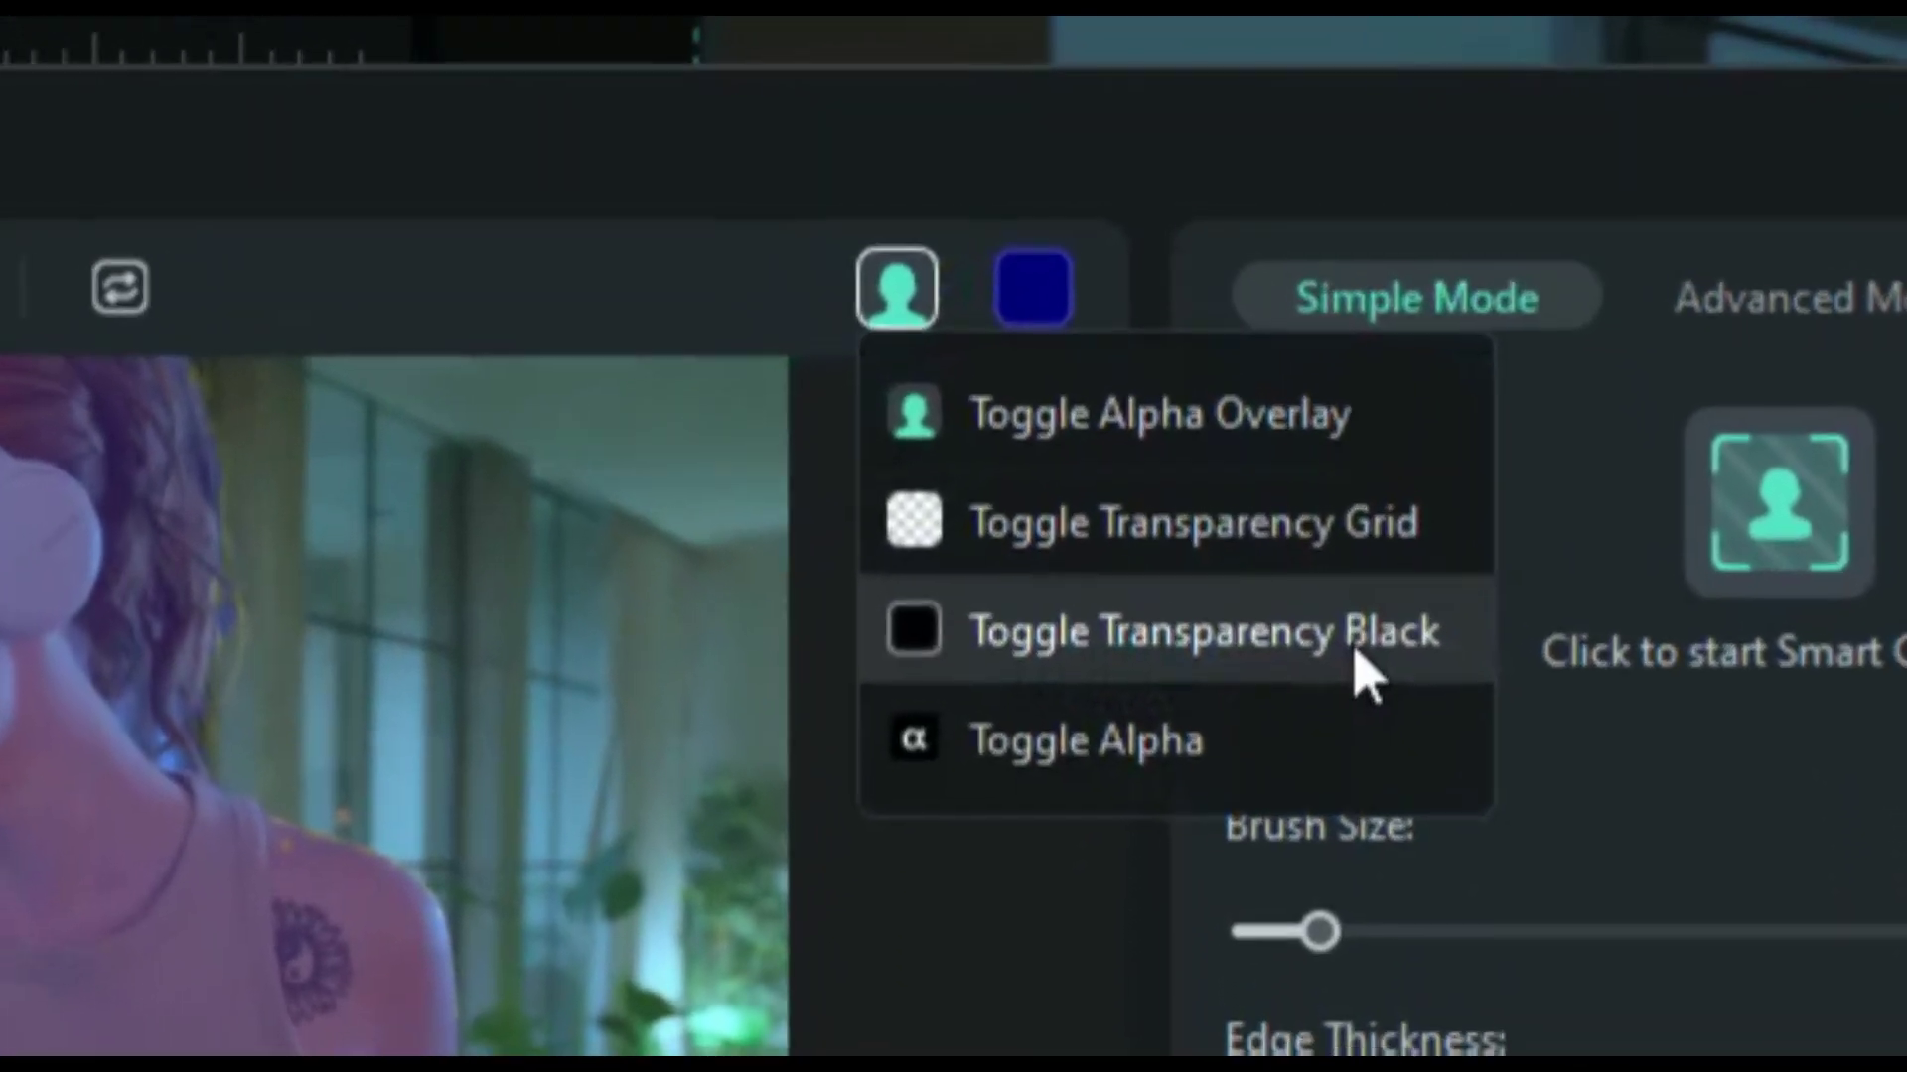
pyautogui.click(1177, 500)
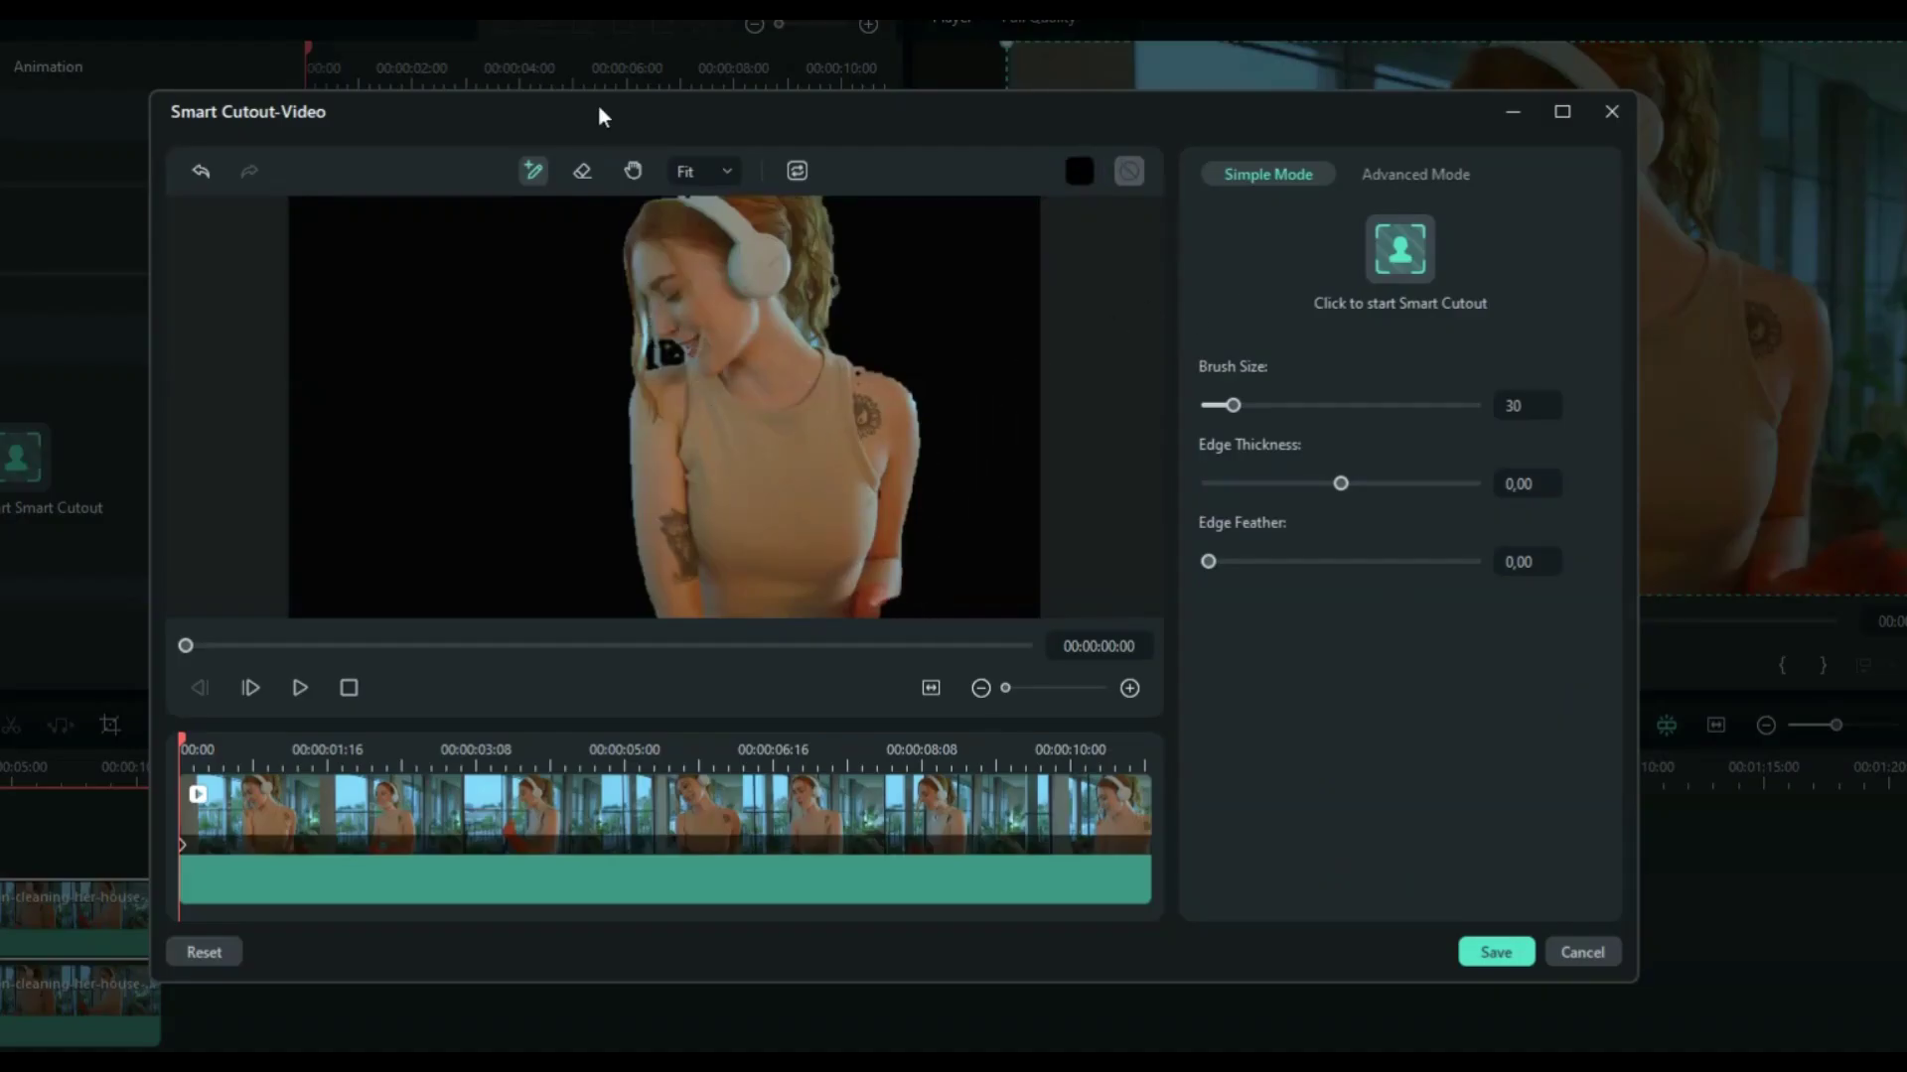
# - Touch up the missed spots near the bottom, her chin and her shoulder
pyautogui.moveTo(891, 607)
pyautogui.mouseDown()
pyautogui.moveTo(965, 605)
pyautogui.moveTo(932, 613)
pyautogui.mouseUp()
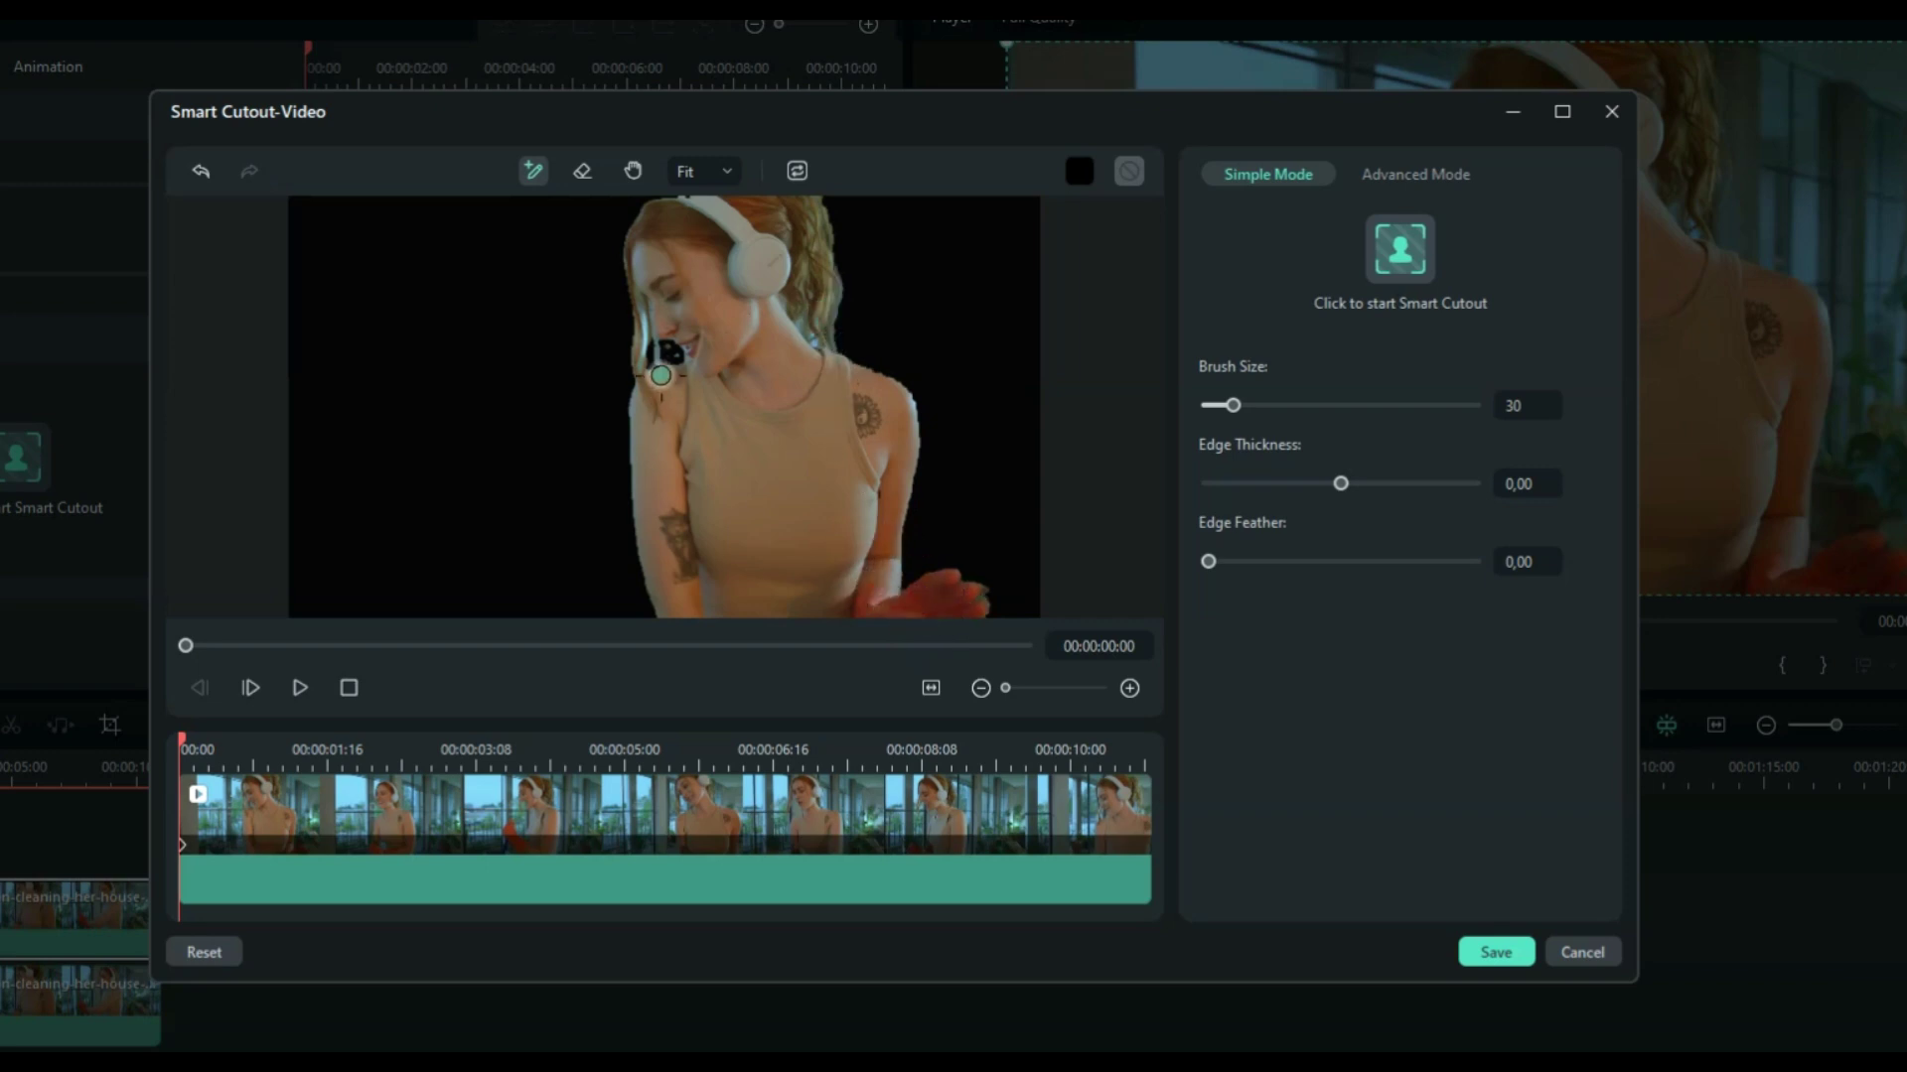
pyautogui.moveTo(663, 380); pyautogui.dragTo(673, 348)
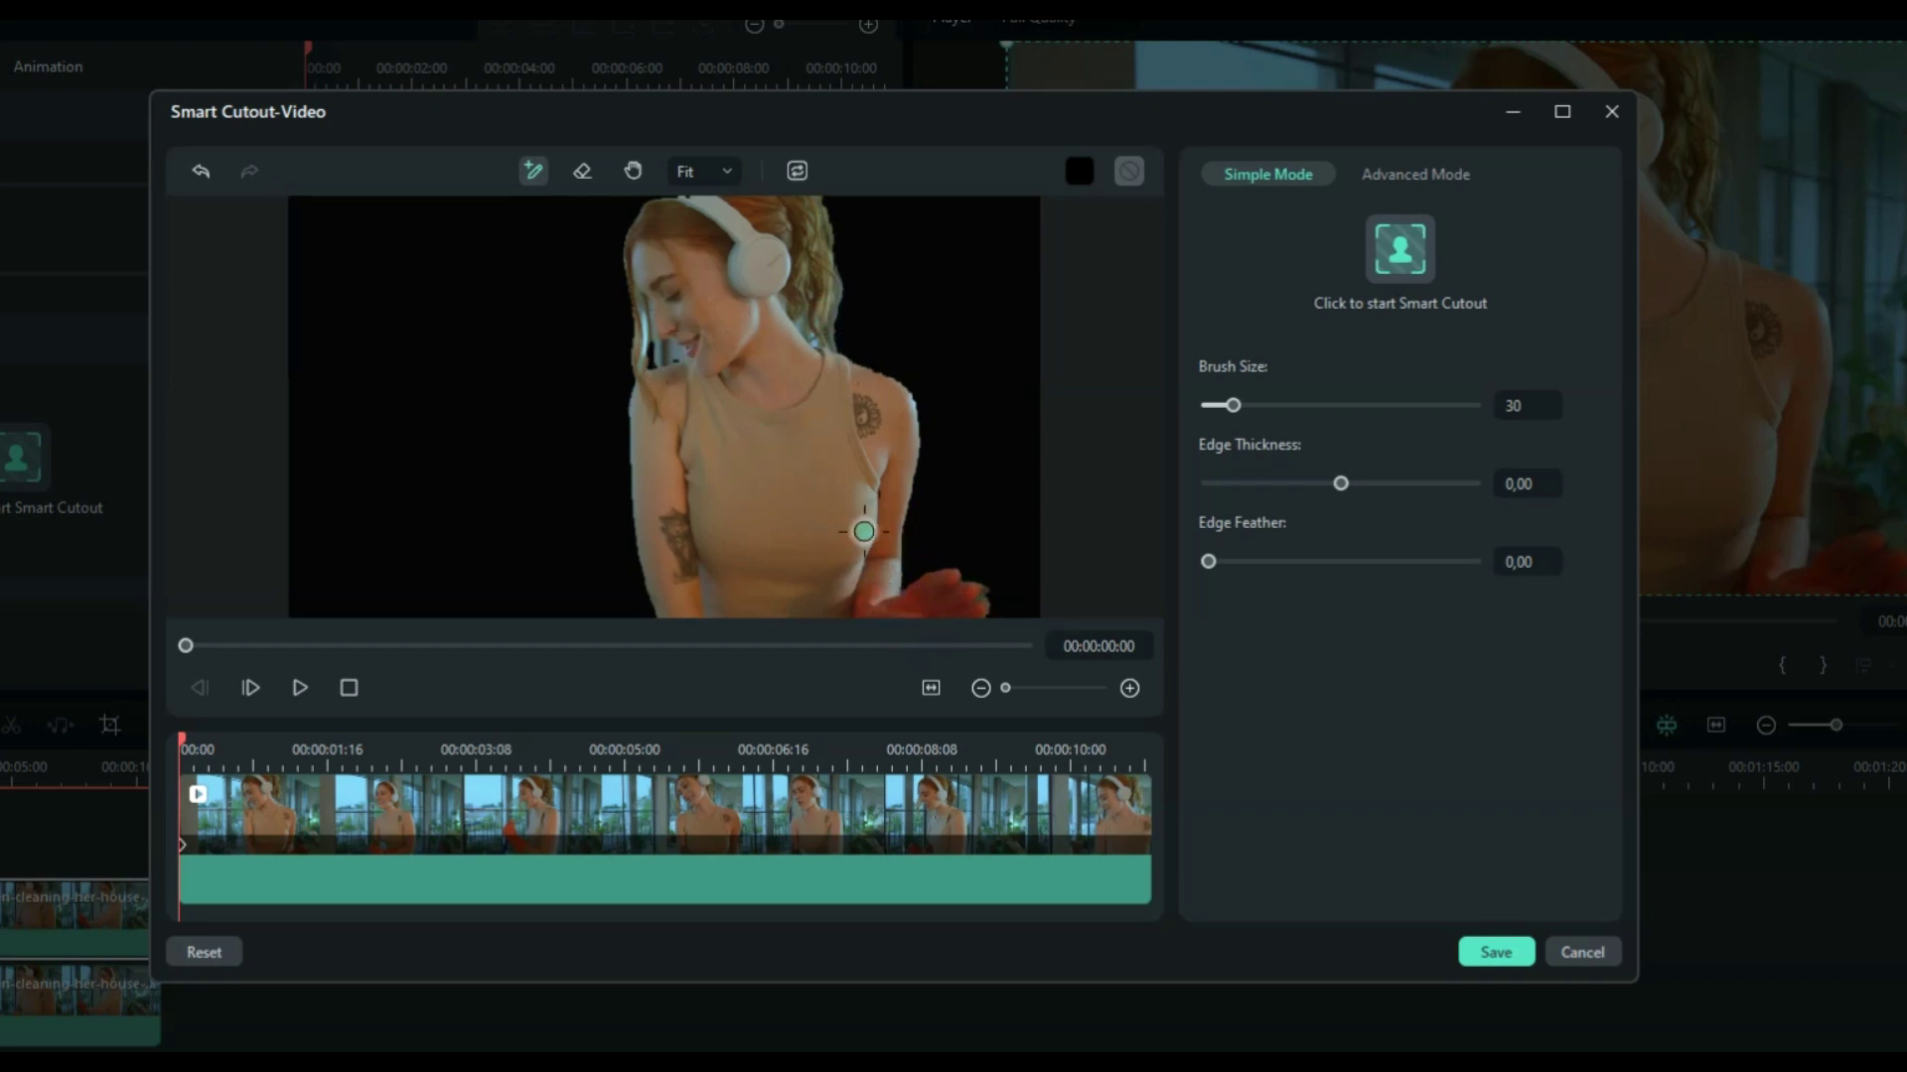
pyautogui.moveTo(690, 462); pyautogui.dragTo(693, 494)
# - Track the woman's cutout across the whole clip and save it
pyautogui.click(1417, 256)
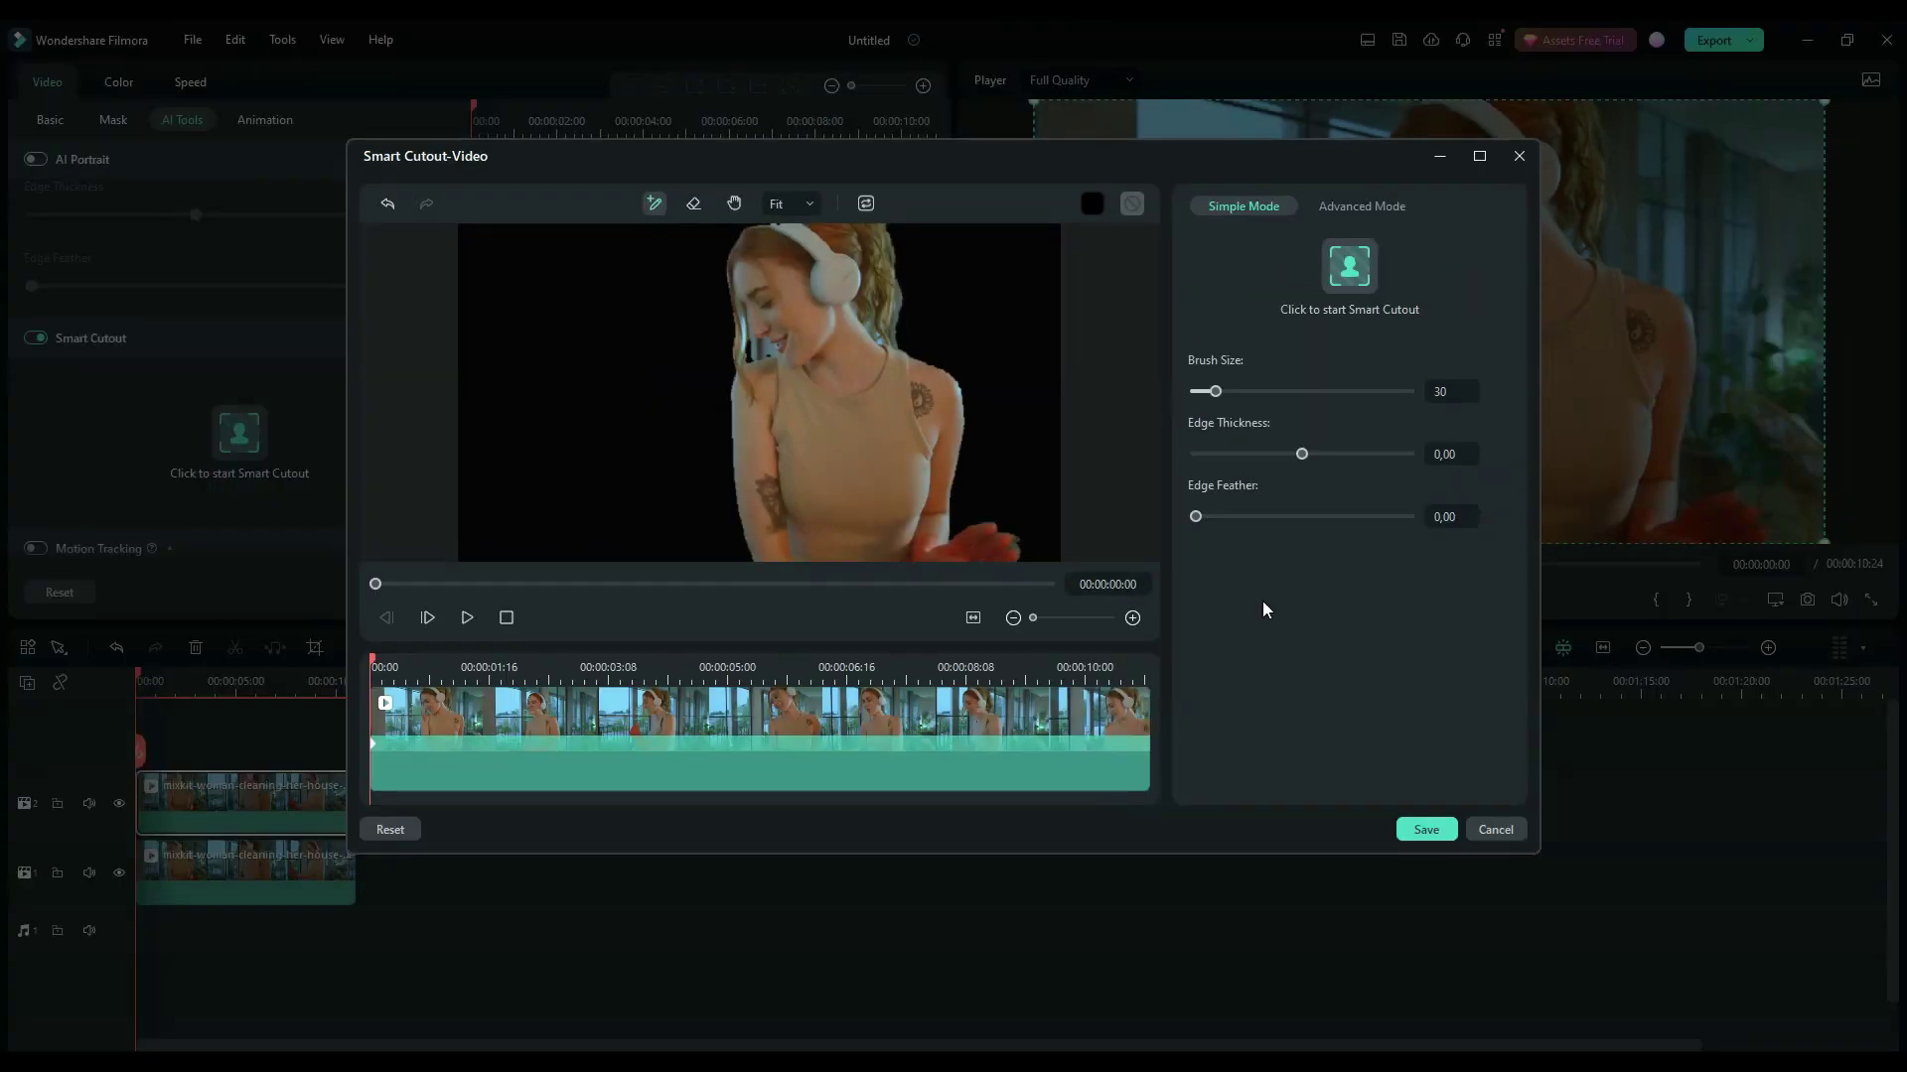
pyautogui.click(1426, 833)
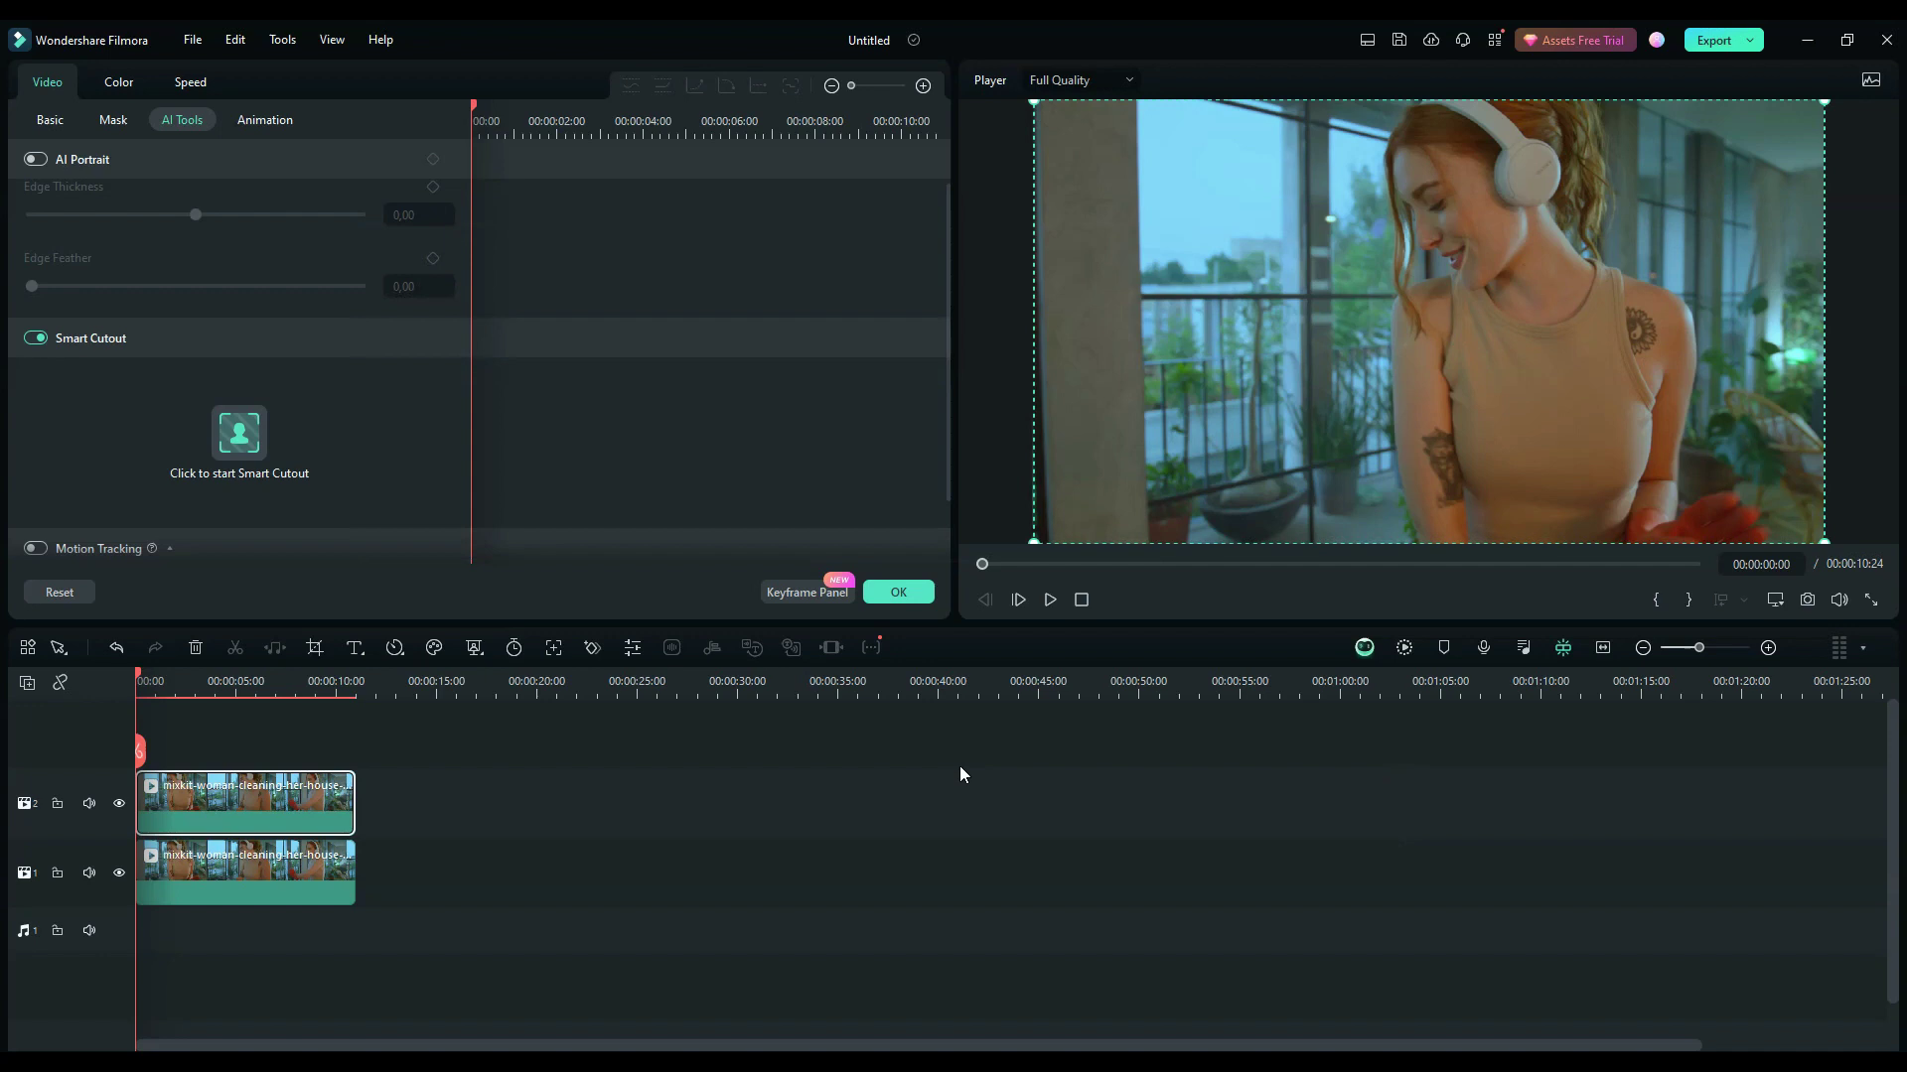
# - Search the effects for 'blur' and apply Grainy Blur to the lower track-1 clip
pyautogui.click(898, 593)
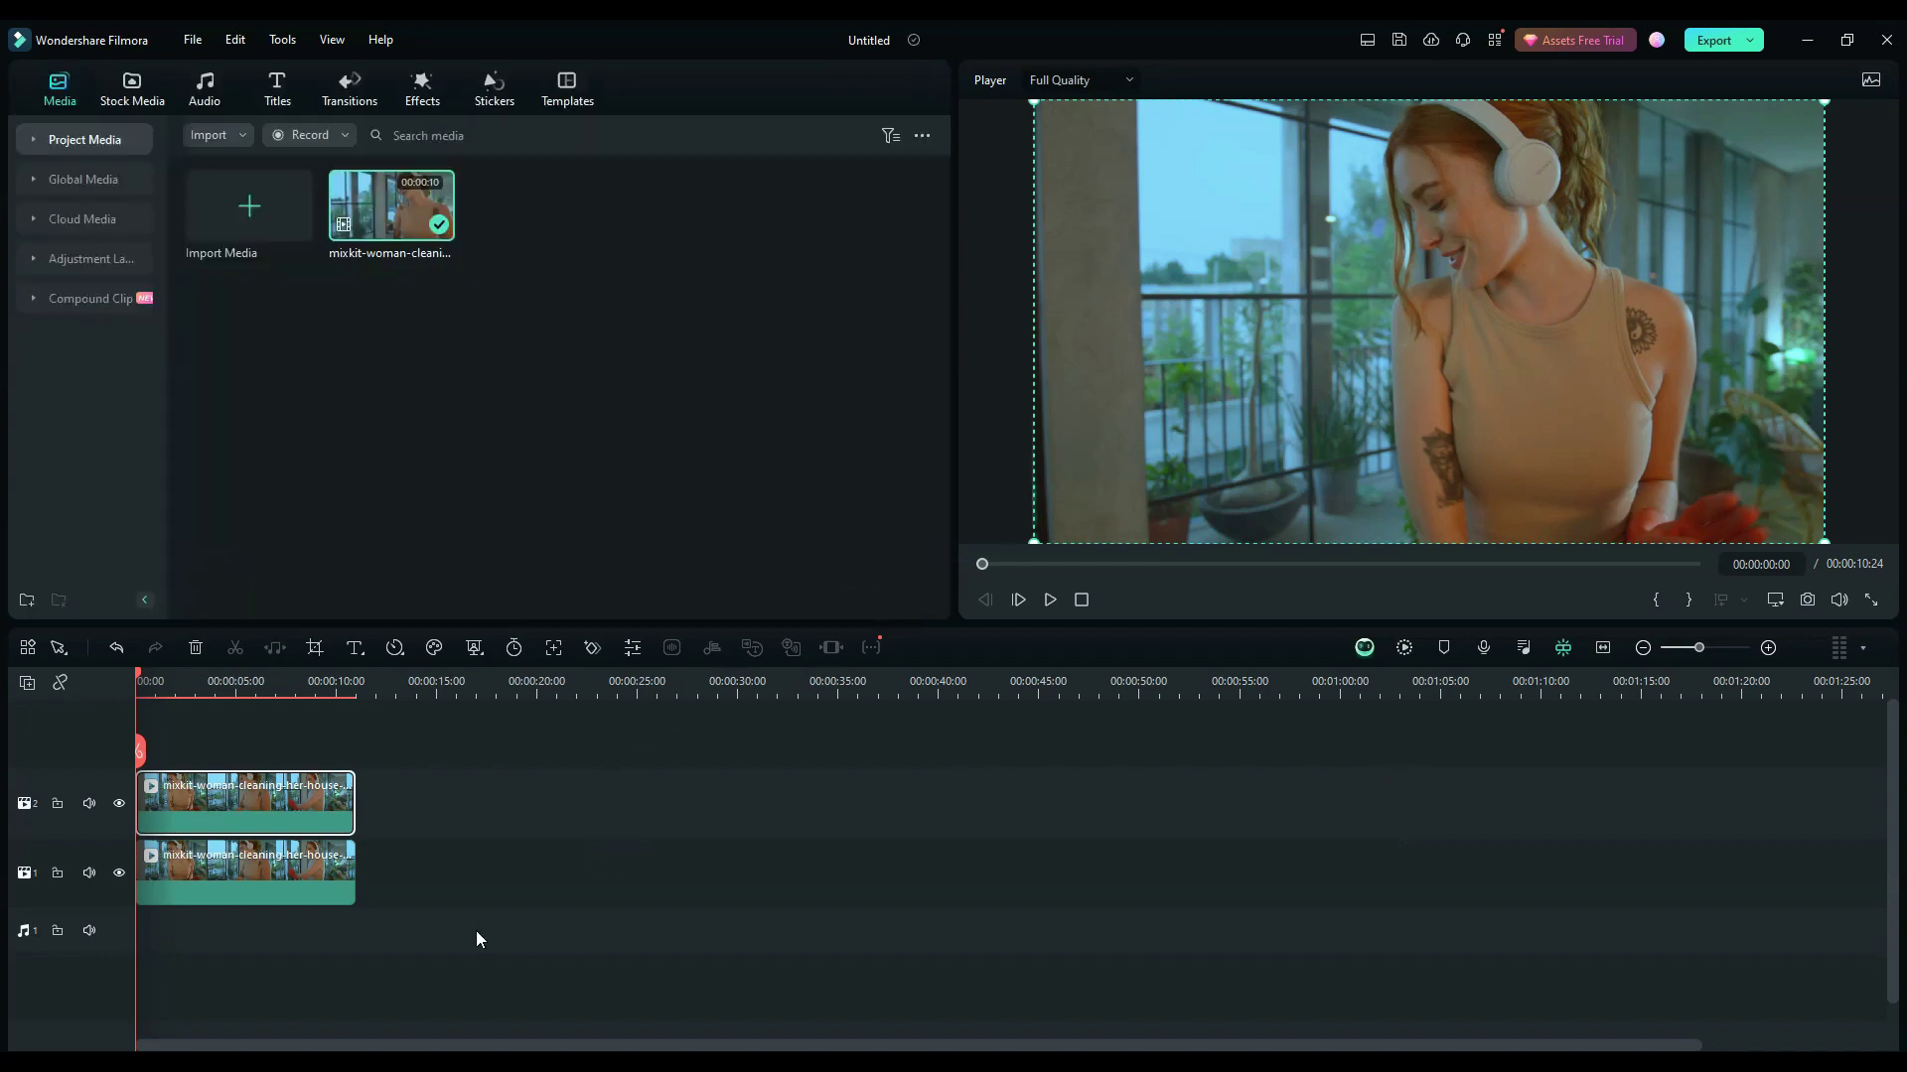
pyautogui.click(306, 864)
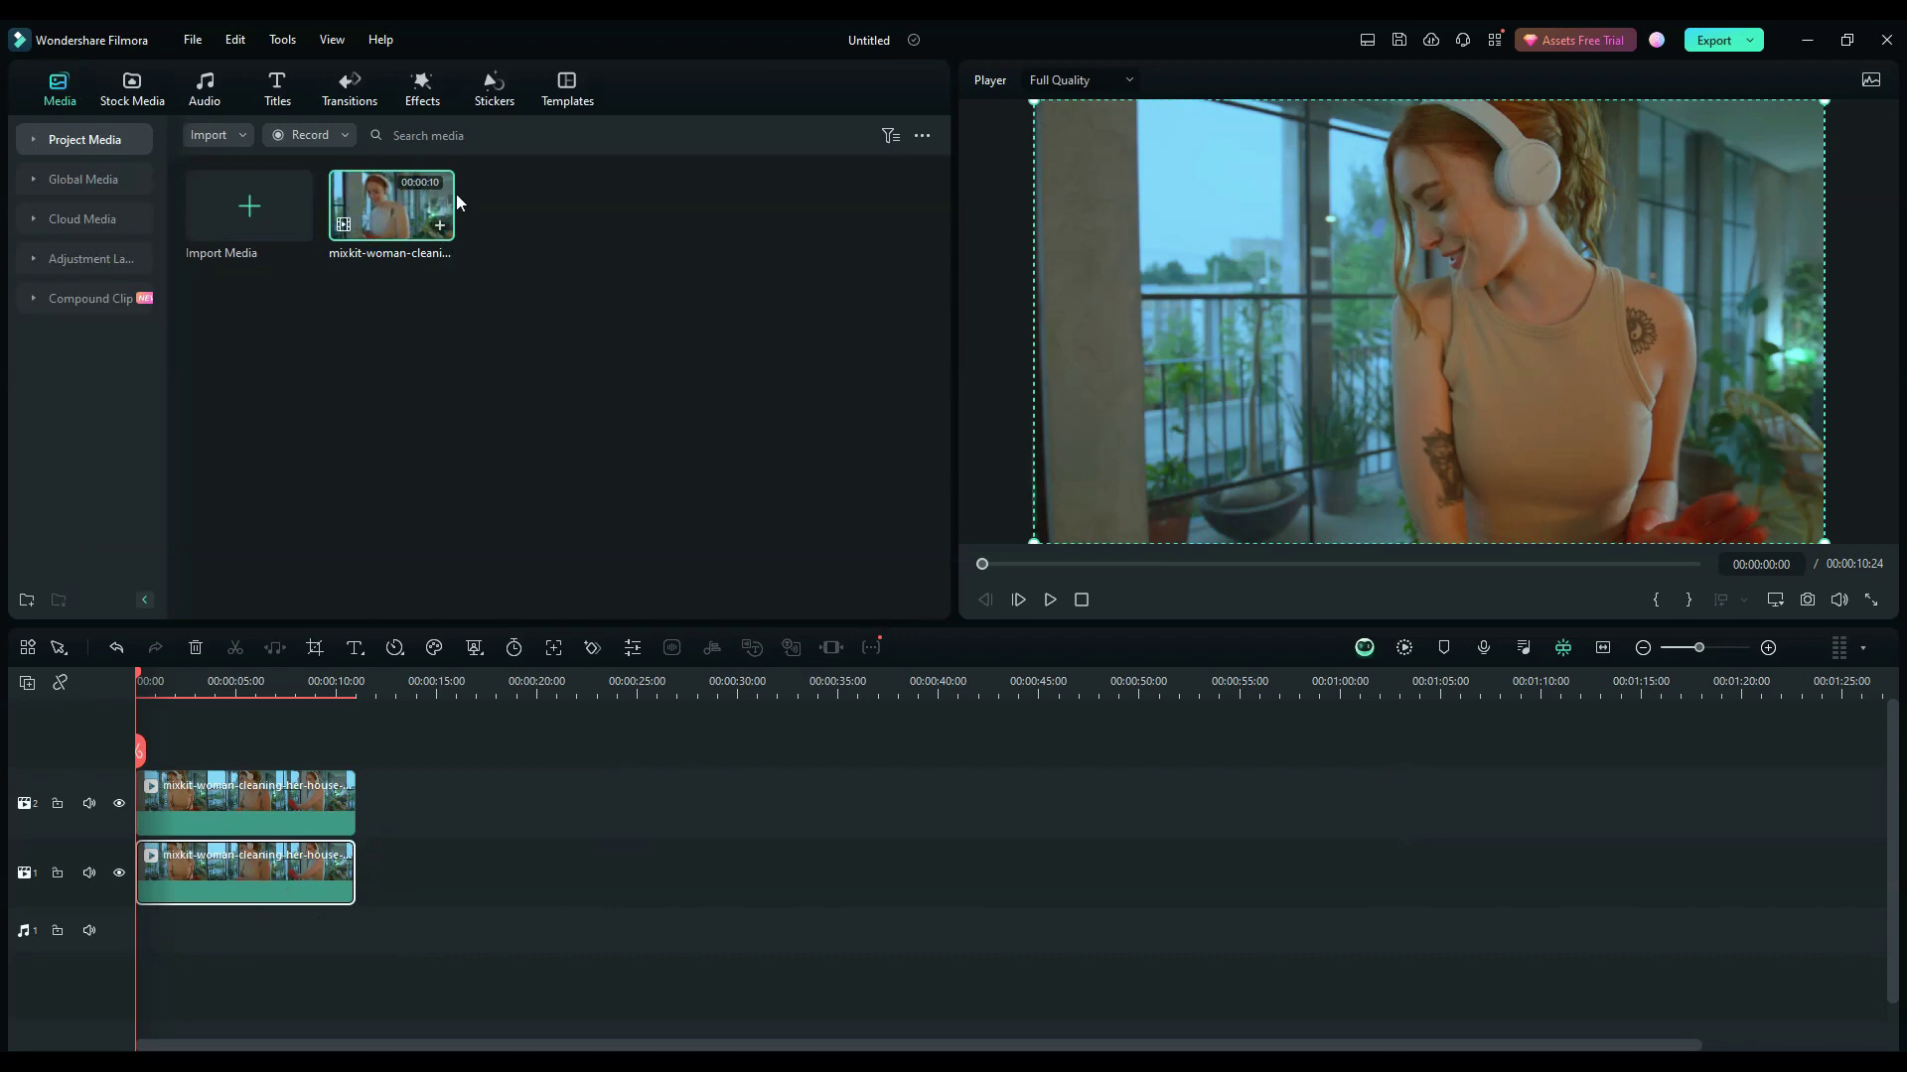
pyautogui.click(432, 101)
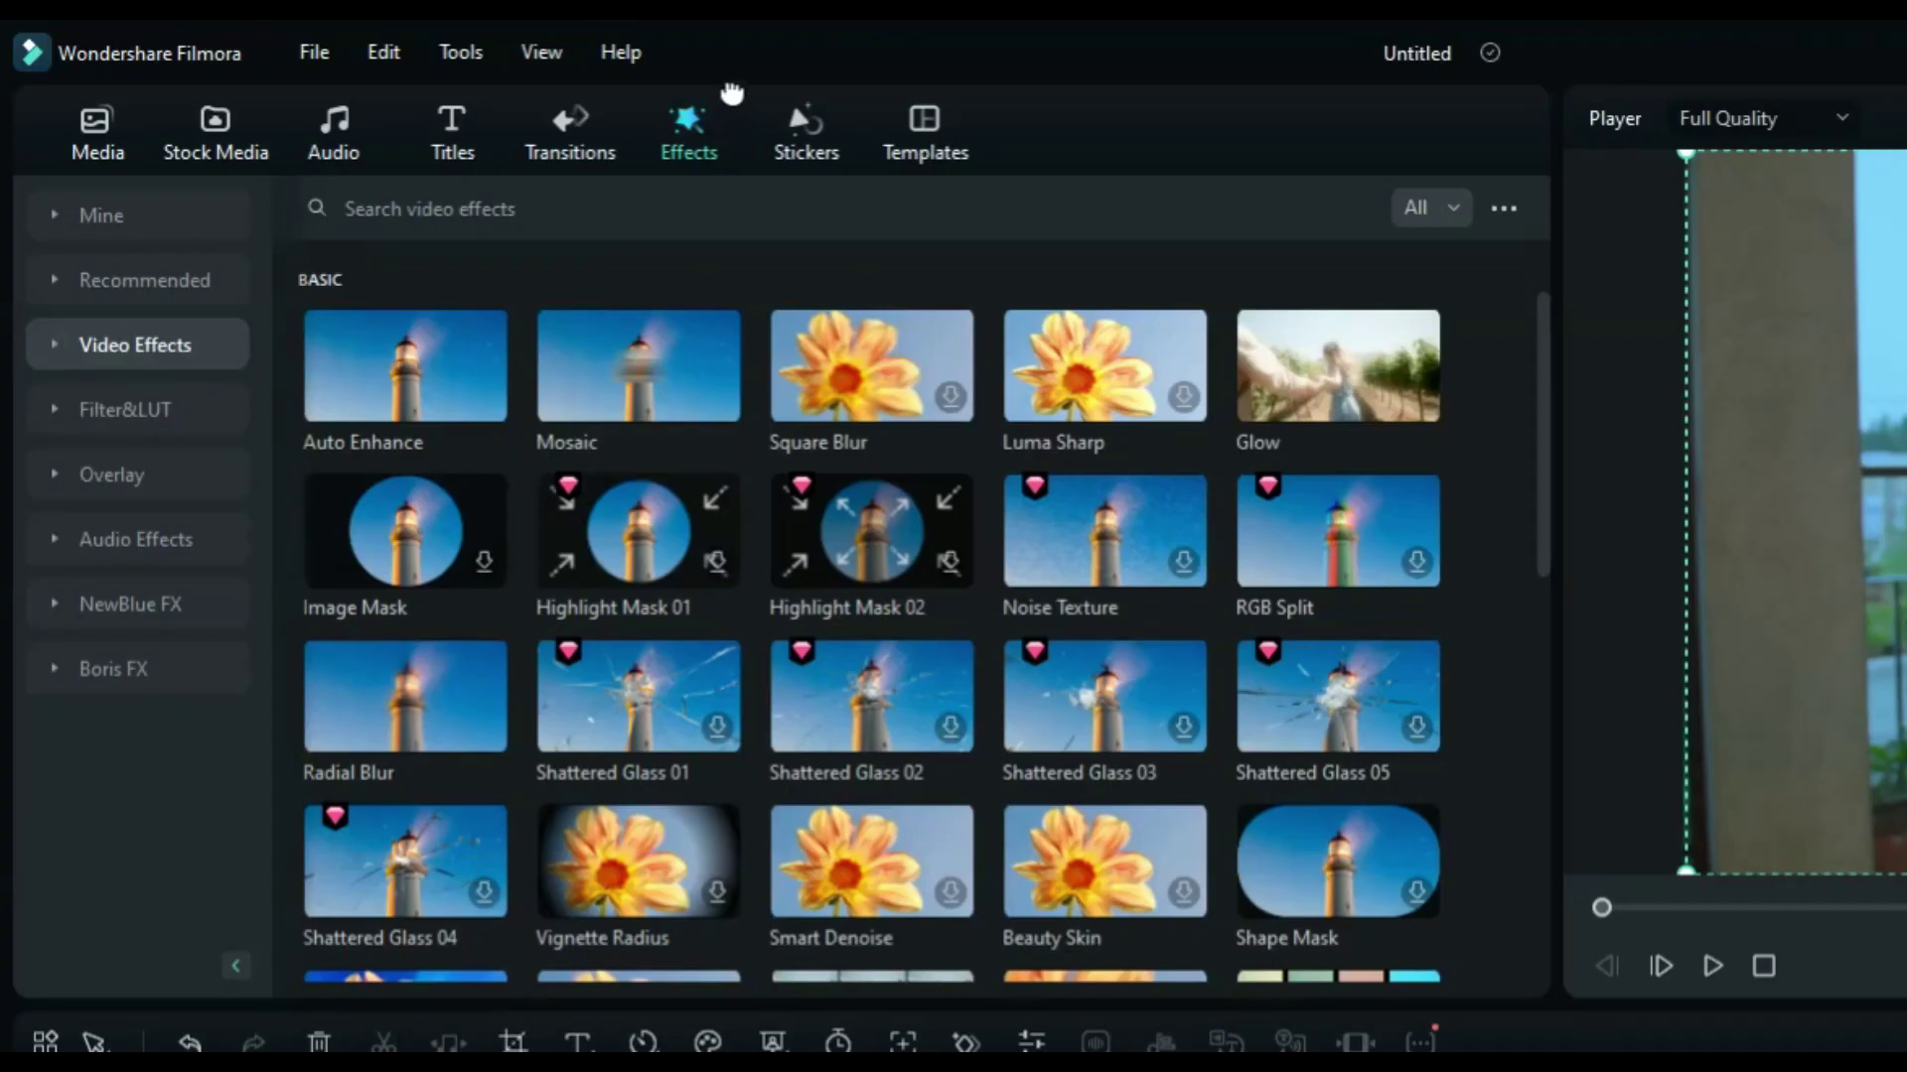
pyautogui.click(447, 208)
pyautogui.moveTo(637, 365)
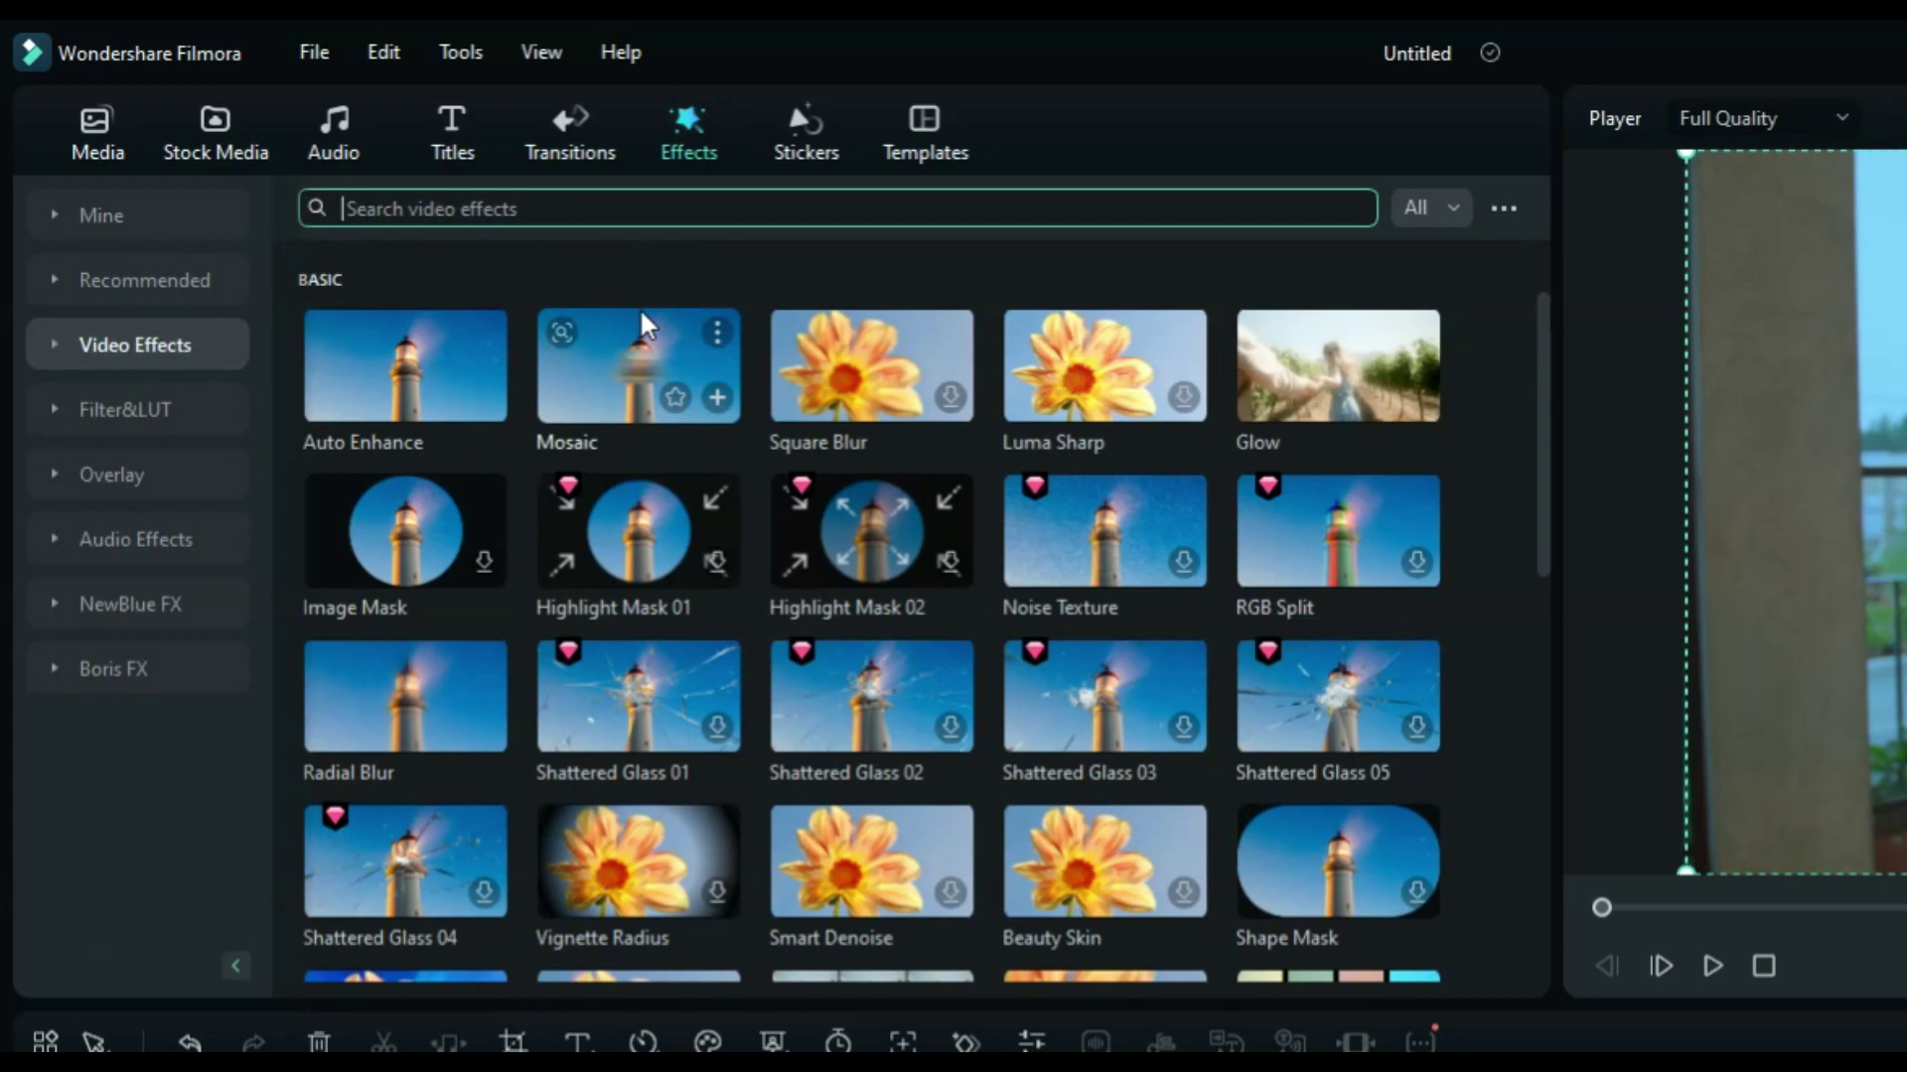
pyautogui.write('blur')
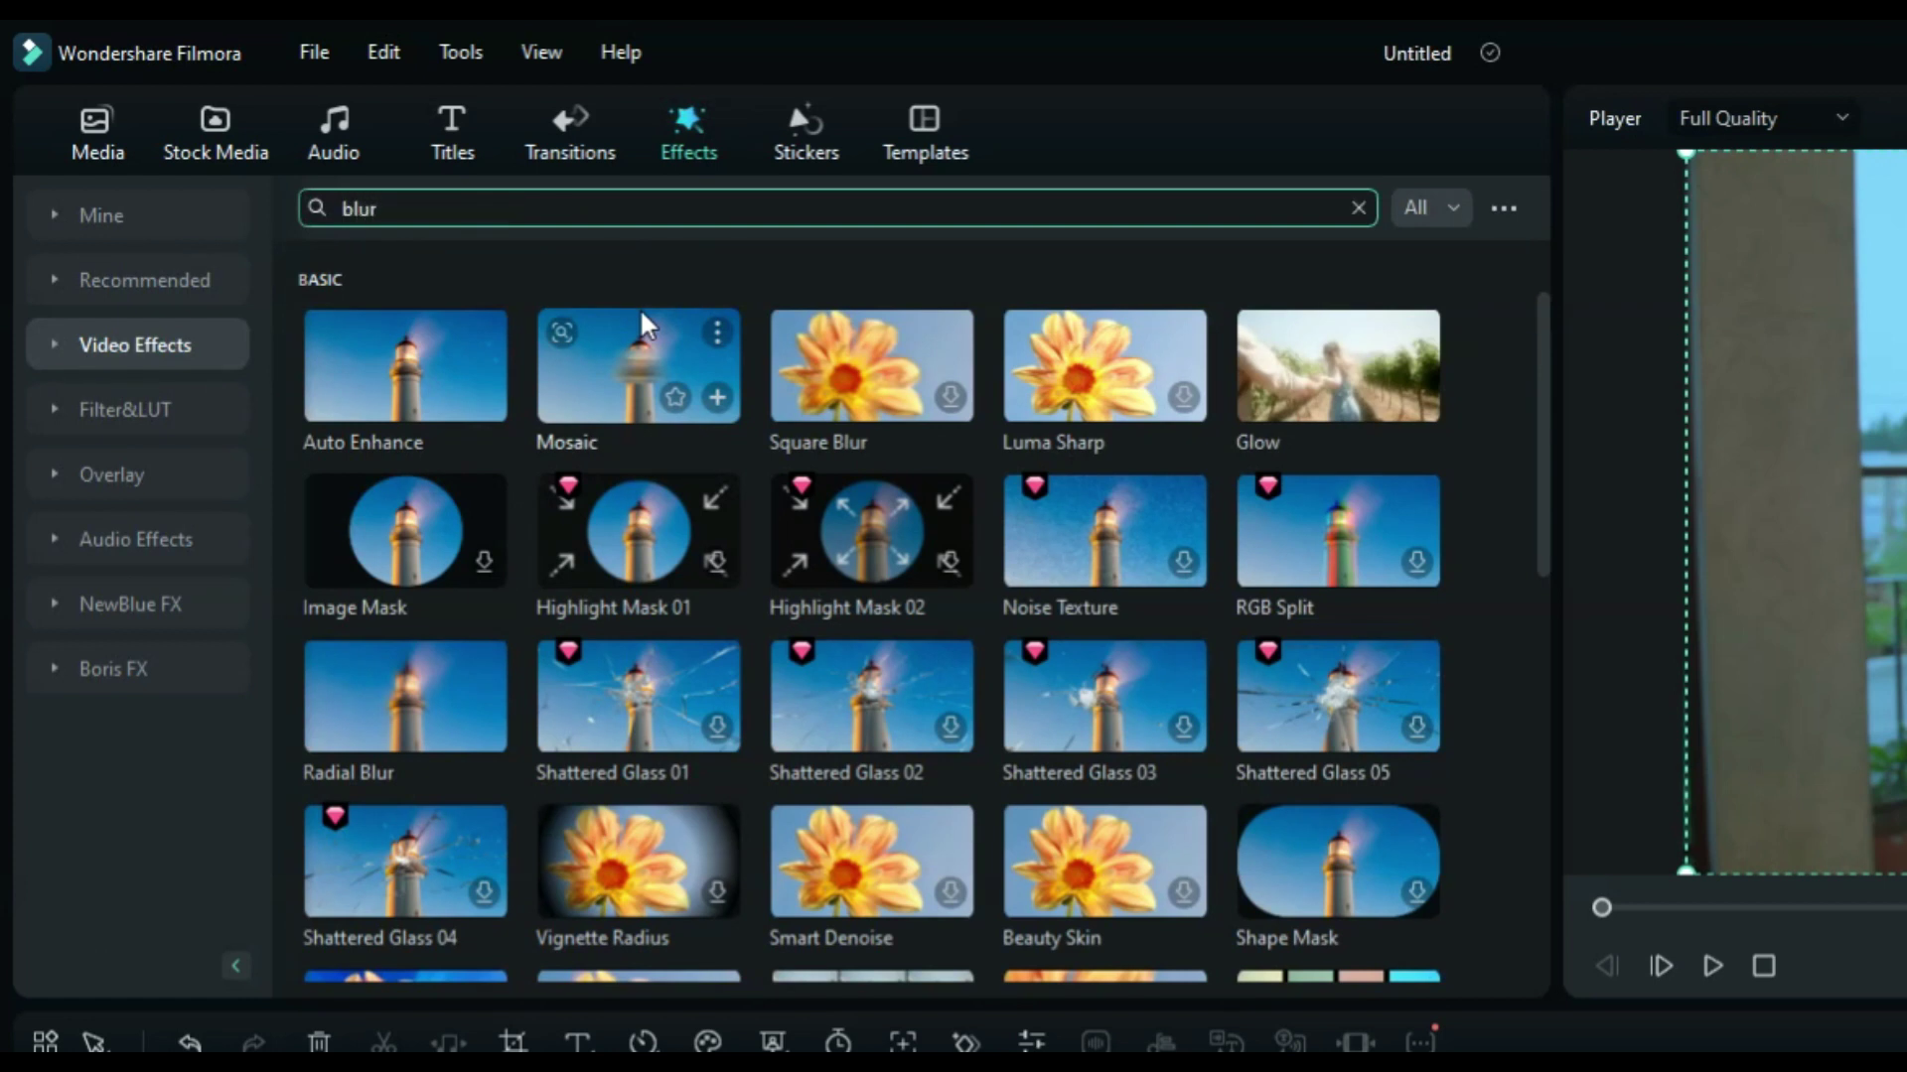
pyautogui.press('Return')
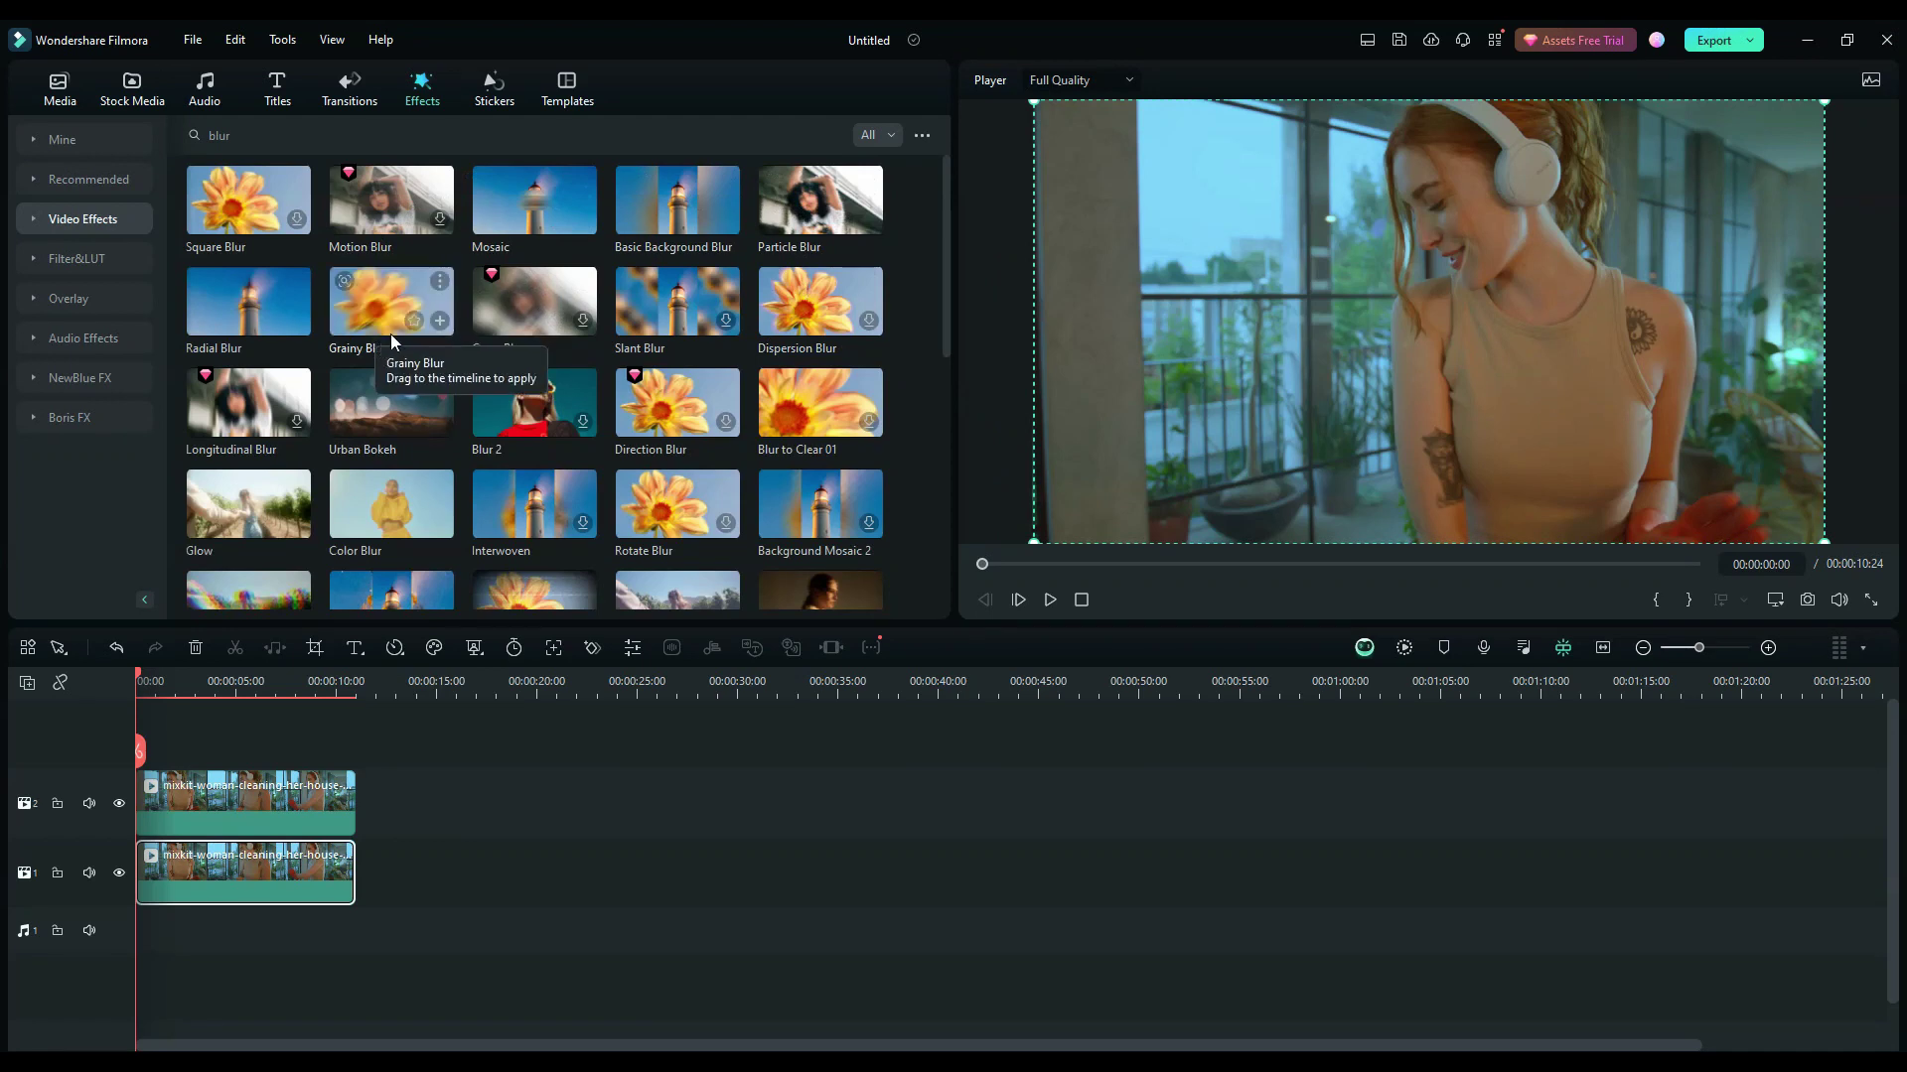
pyautogui.moveTo(397, 320); pyautogui.dragTo(429, 699)
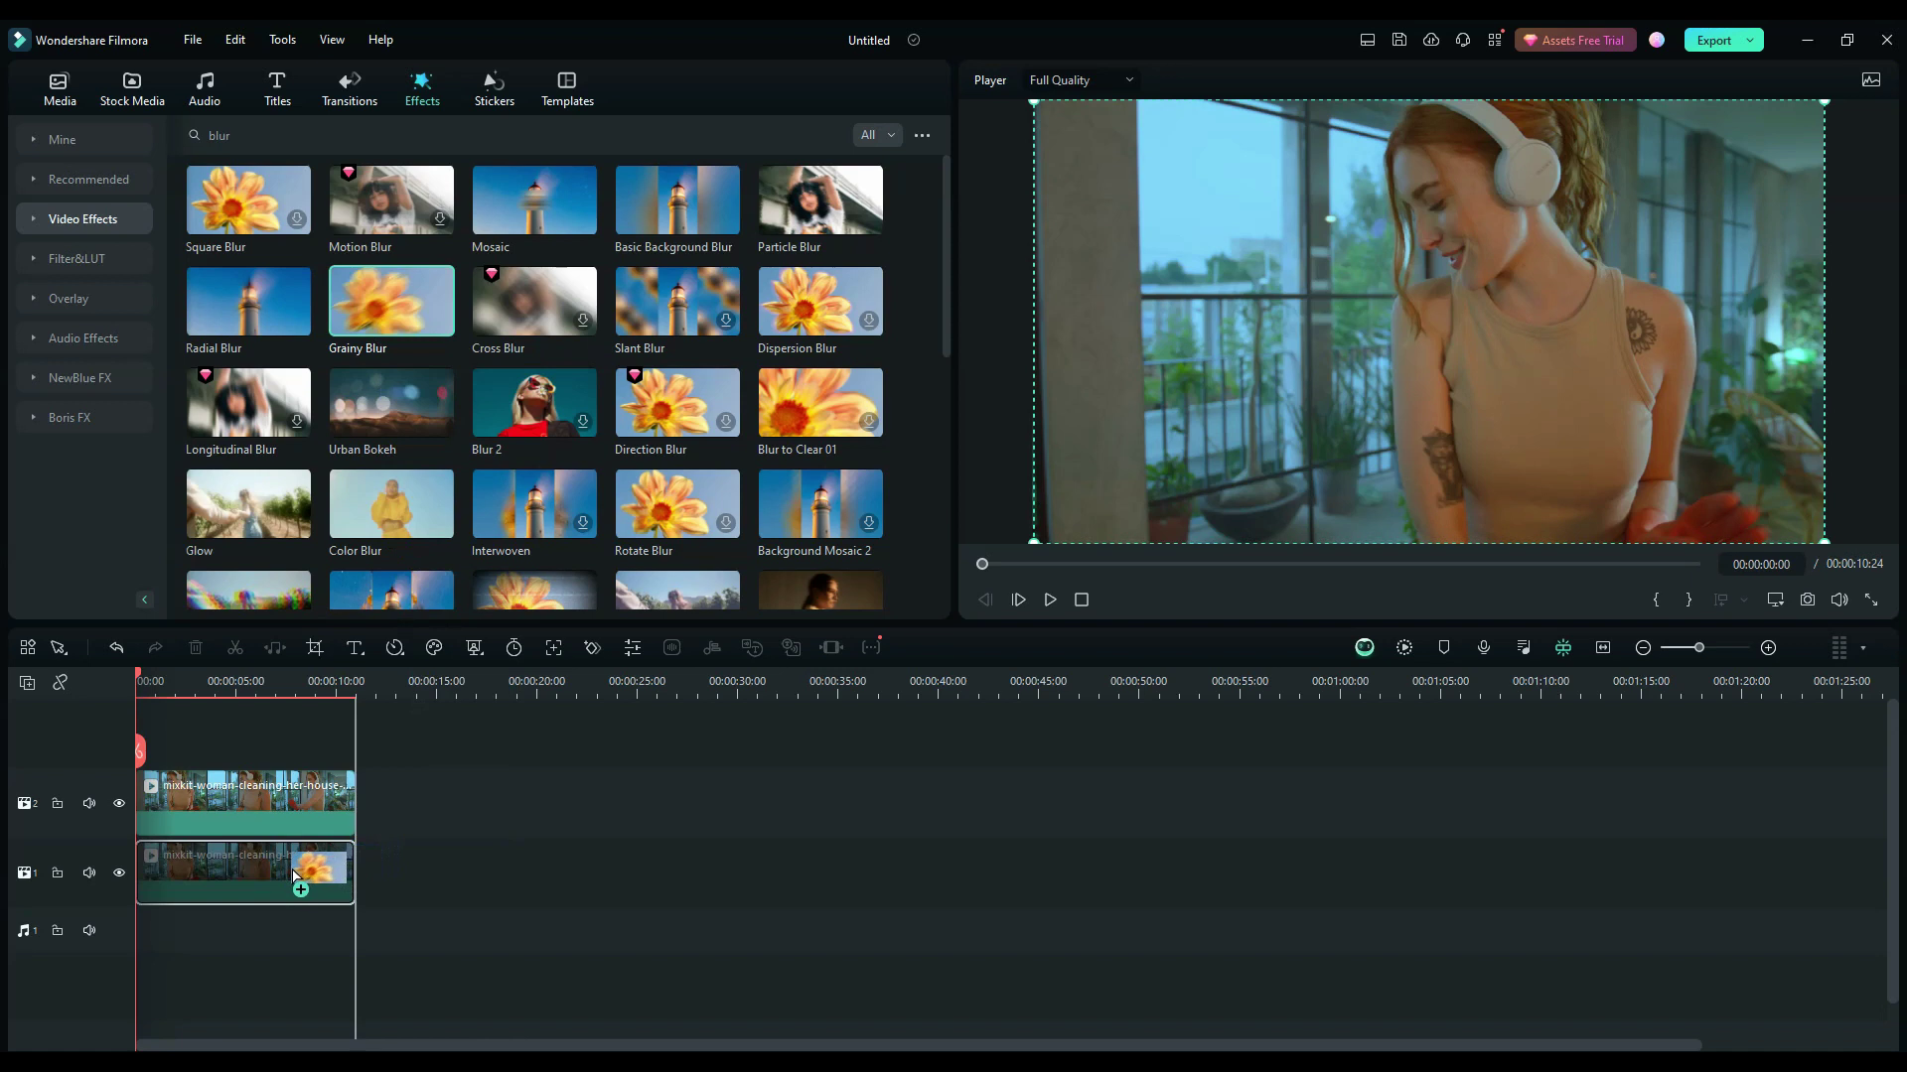
pyautogui.moveTo(430, 699)
pyautogui.mouseDown()
pyautogui.moveTo(251, 885)
pyautogui.moveTo(181, 872)
pyautogui.mouseUp()
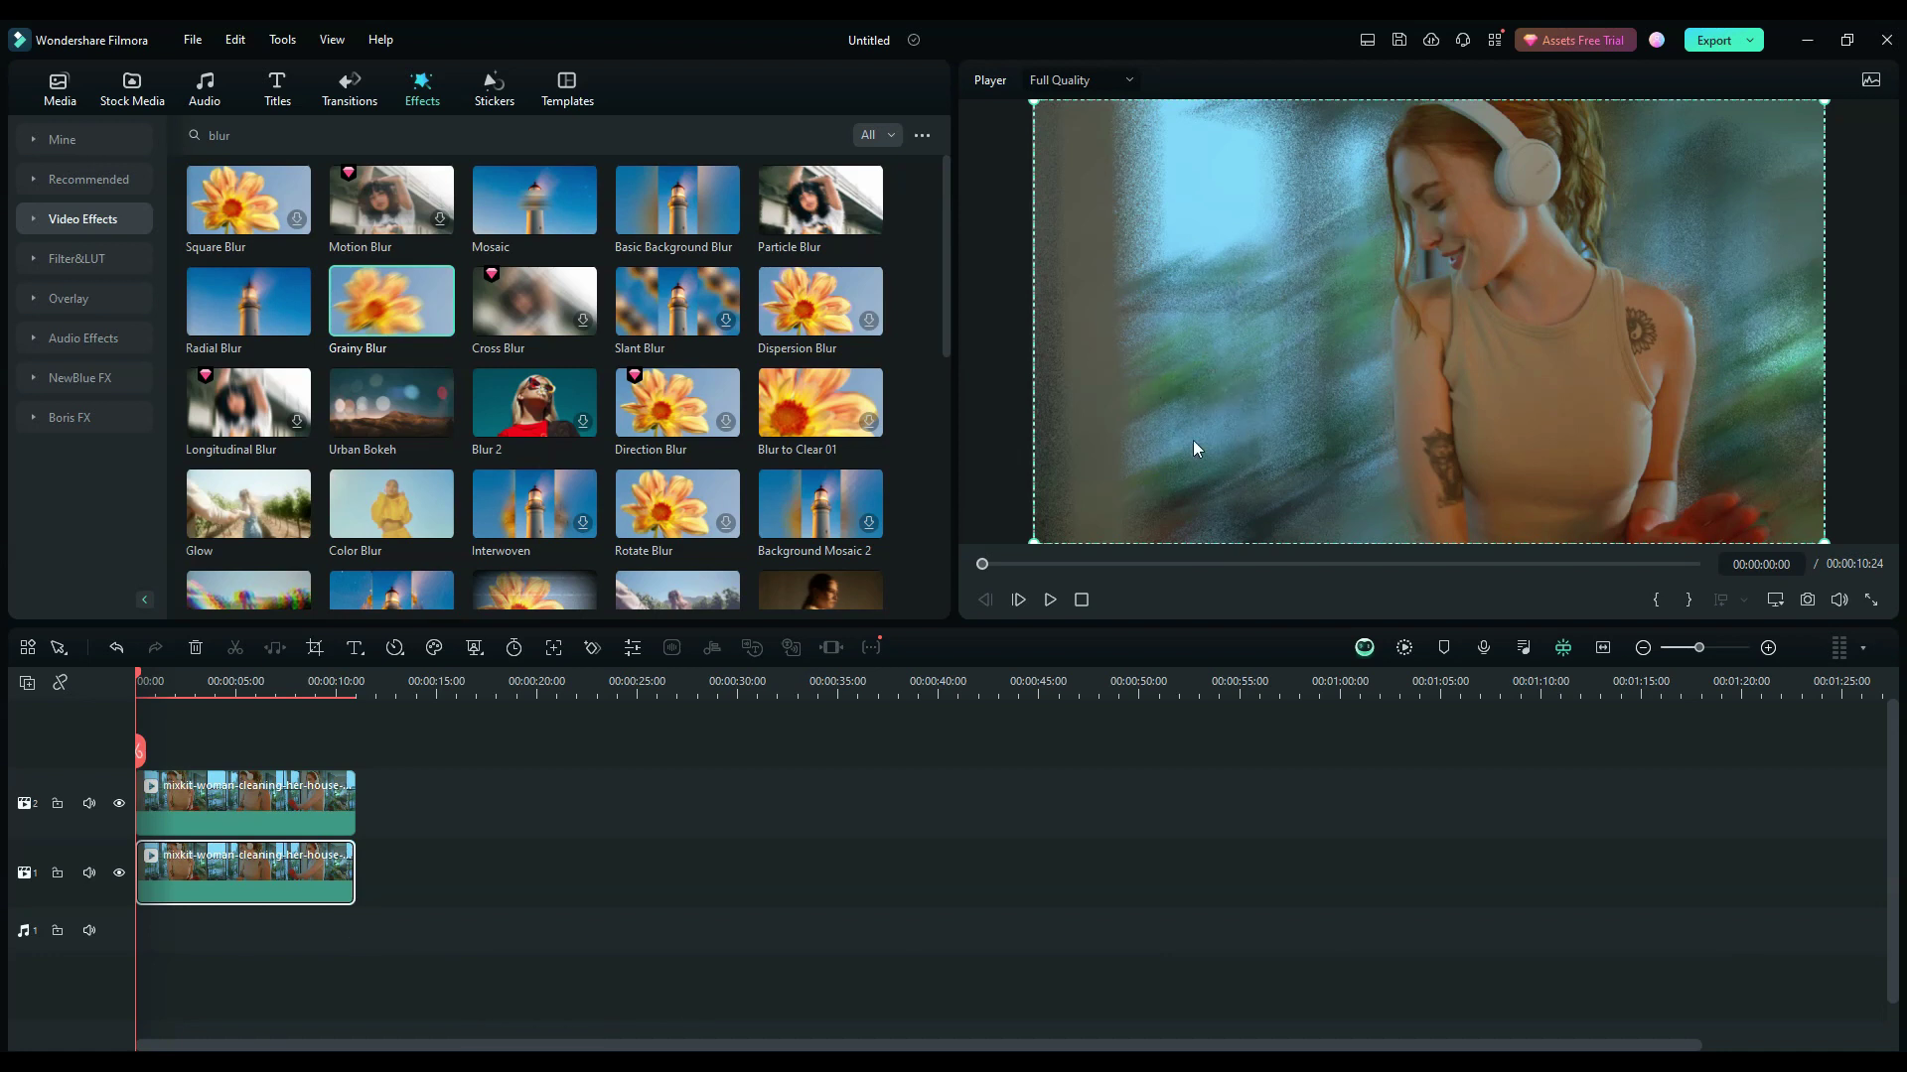
# - Set Grainy Blur intensity to about 0.49 and angle to about 141, with more smoothness
pyautogui.doubleClick(220, 884)
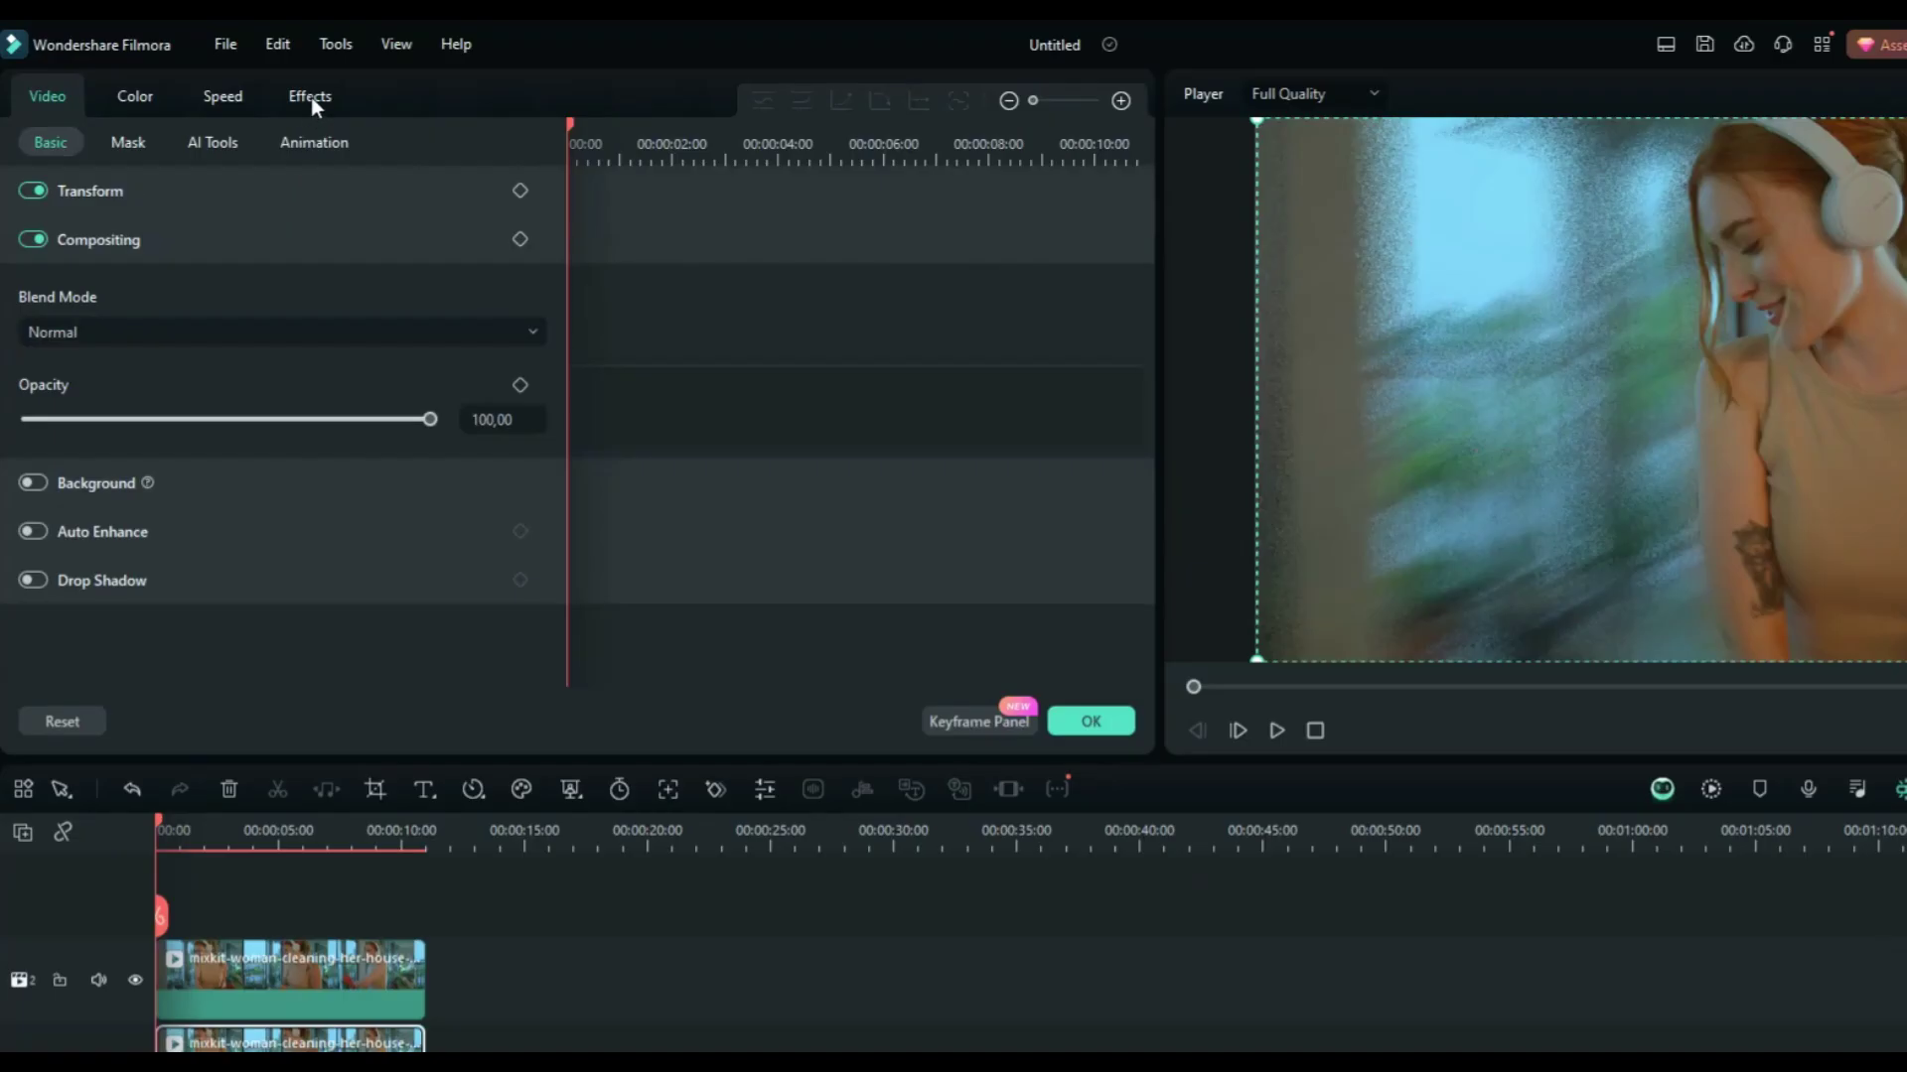
pyautogui.click(310, 97)
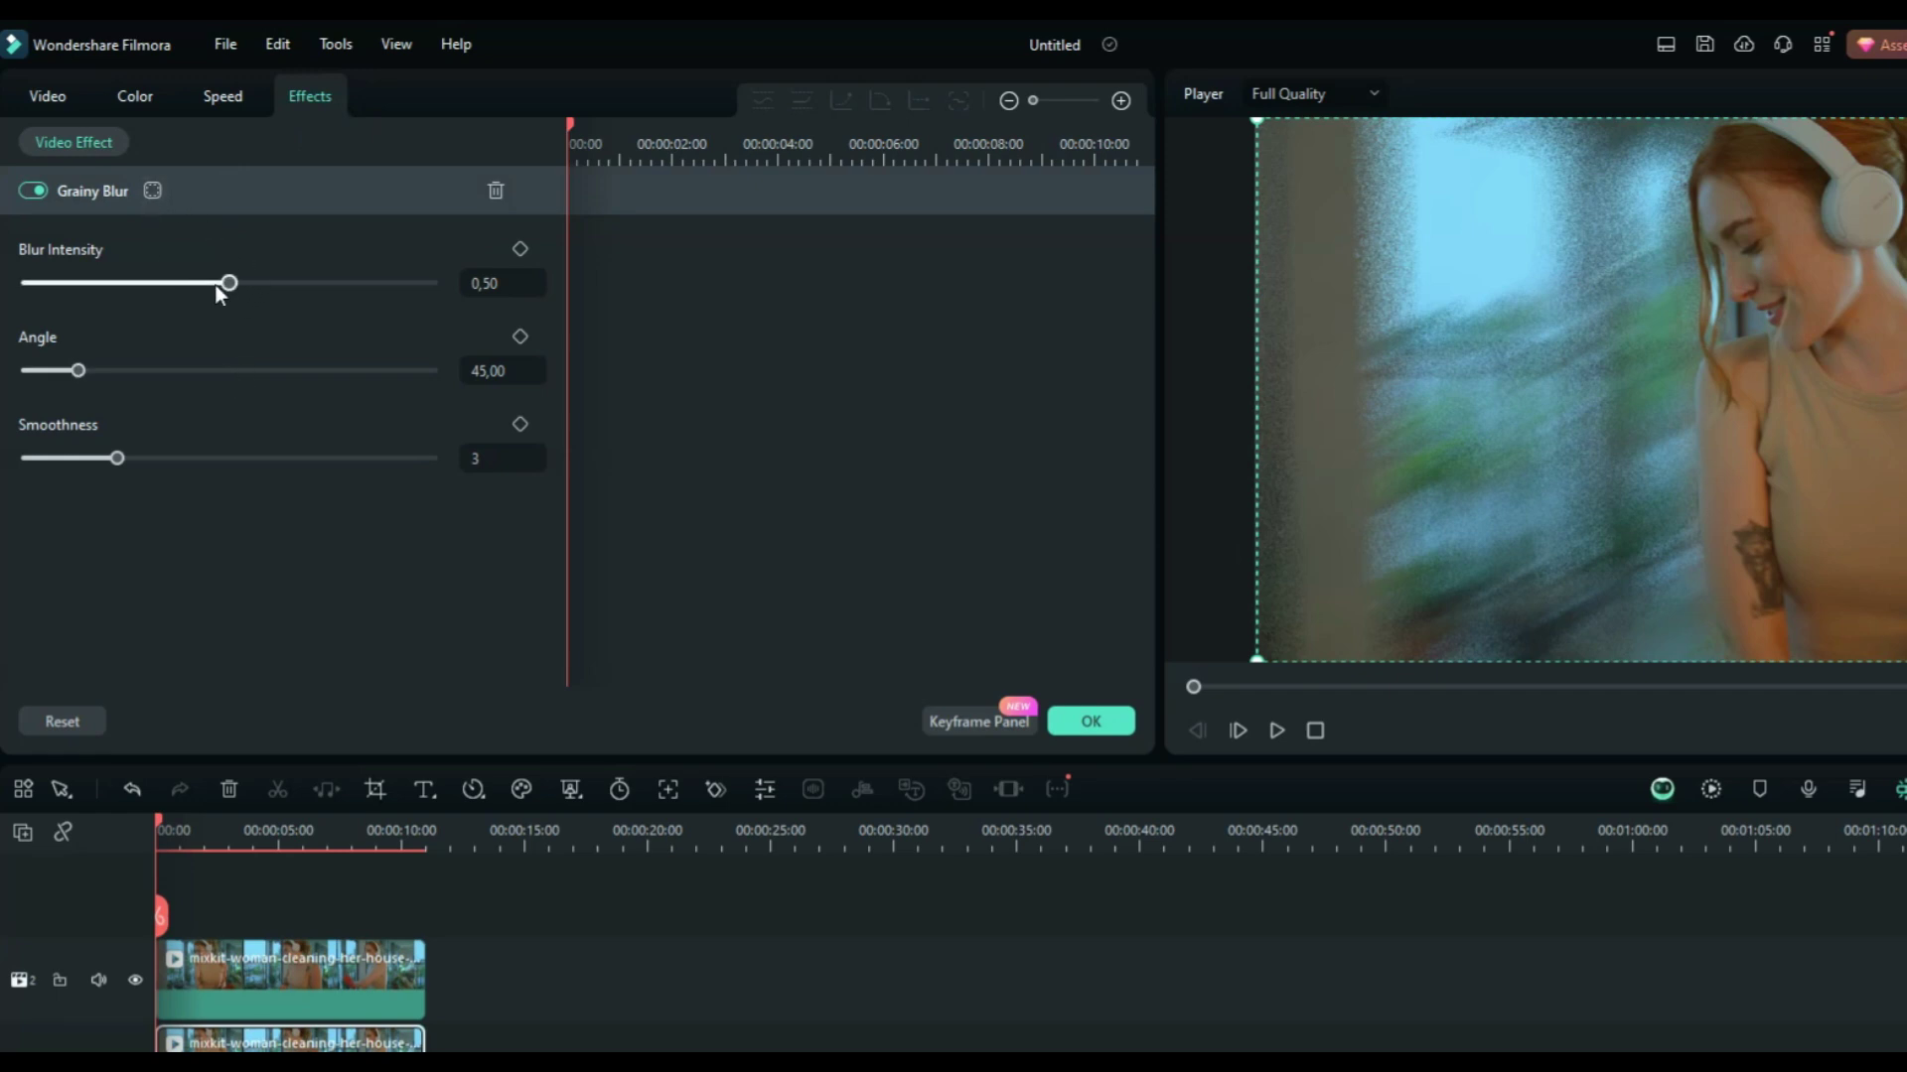
pyautogui.moveTo(227, 283)
pyautogui.mouseDown()
pyautogui.moveTo(168, 285)
pyautogui.moveTo(214, 284)
pyautogui.mouseUp()
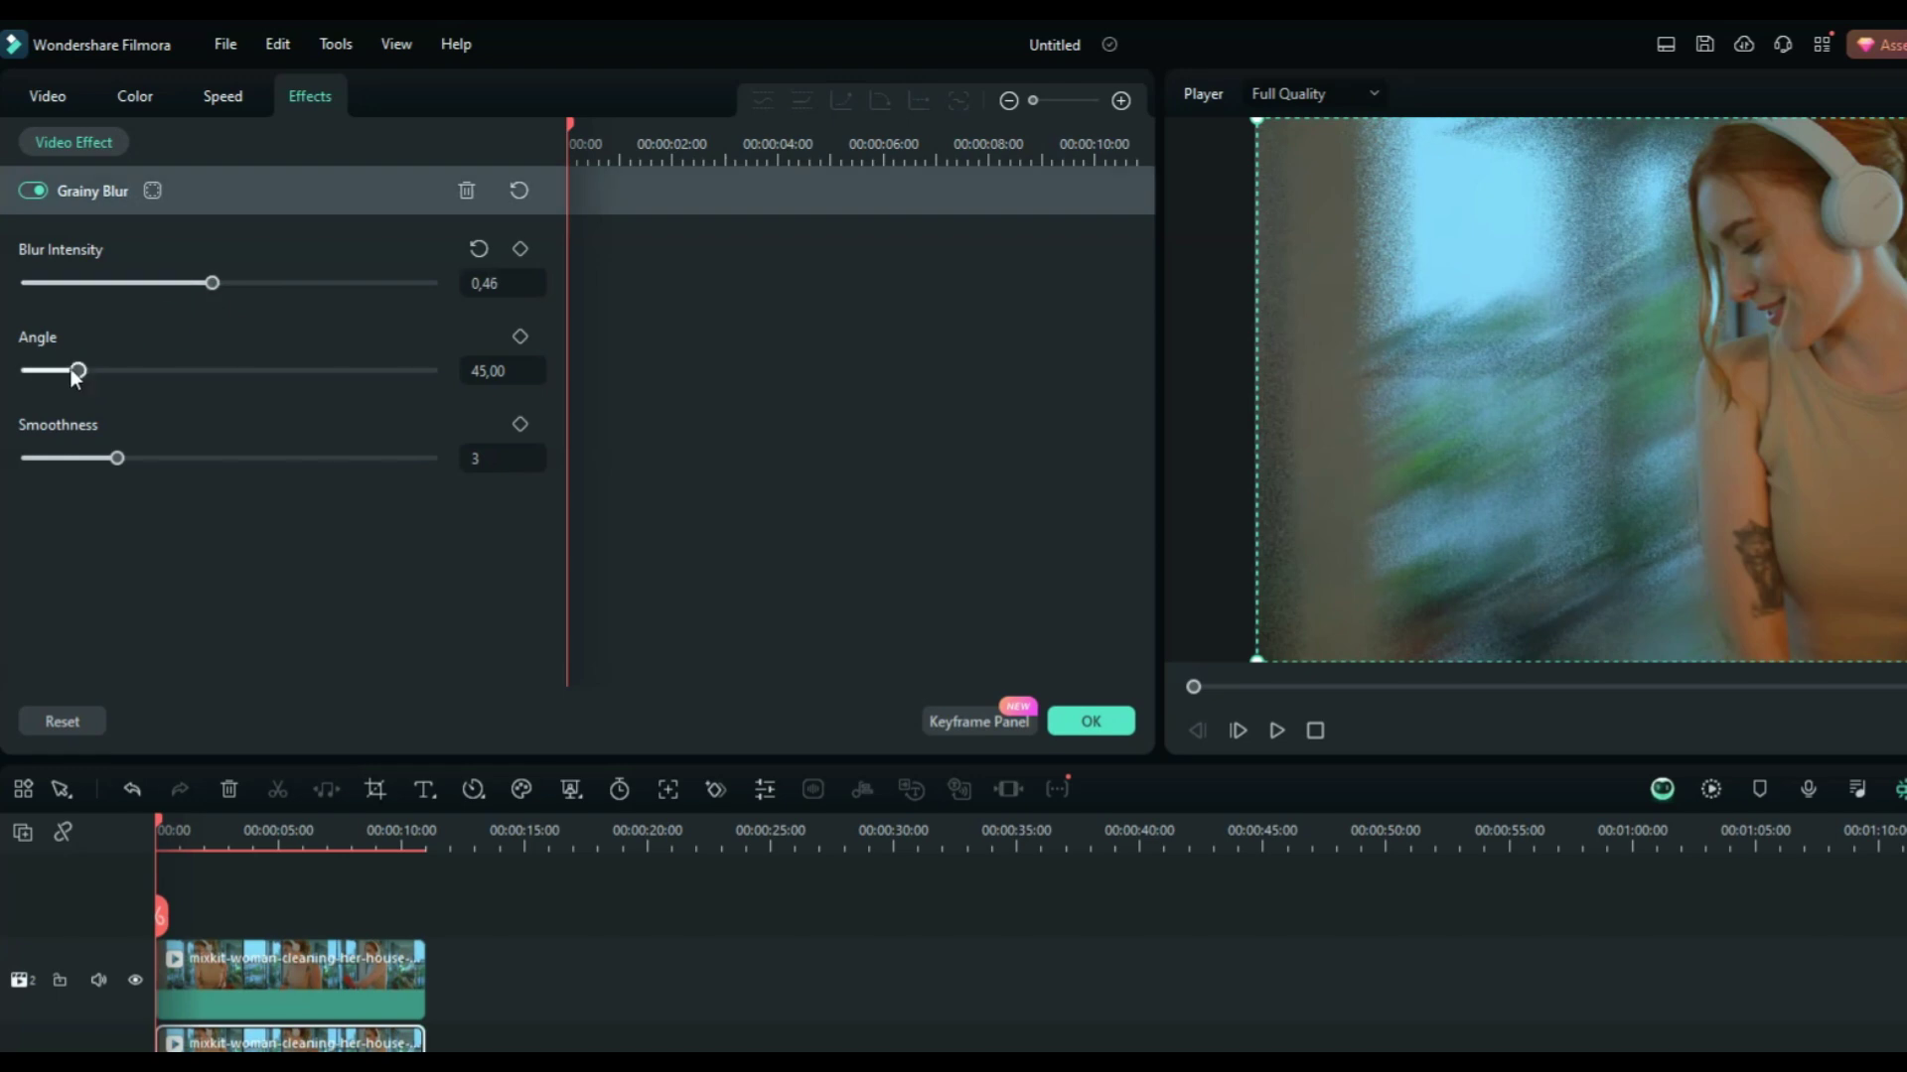
pyautogui.moveTo(75, 371); pyautogui.dragTo(128, 371)
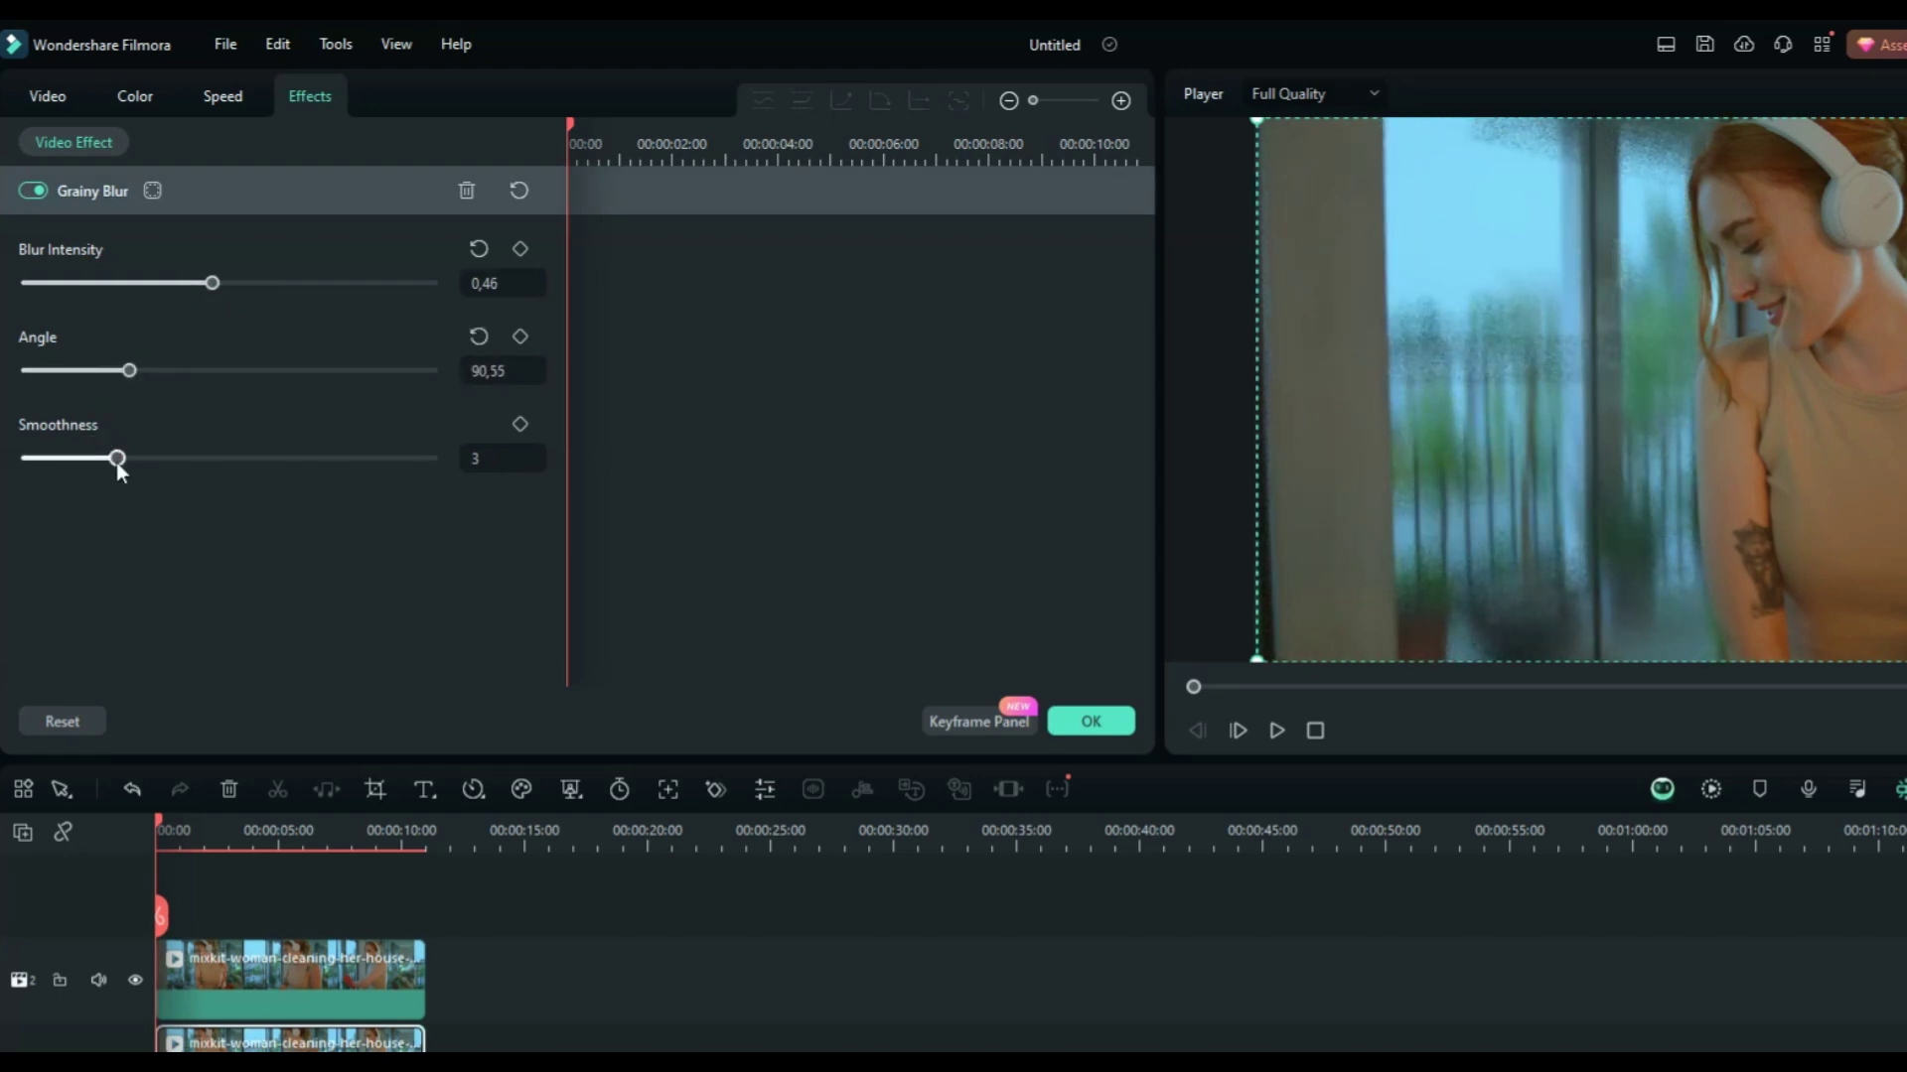
pyautogui.moveTo(118, 460); pyautogui.dragTo(162, 459)
pyautogui.moveTo(128, 370); pyautogui.dragTo(187, 370)
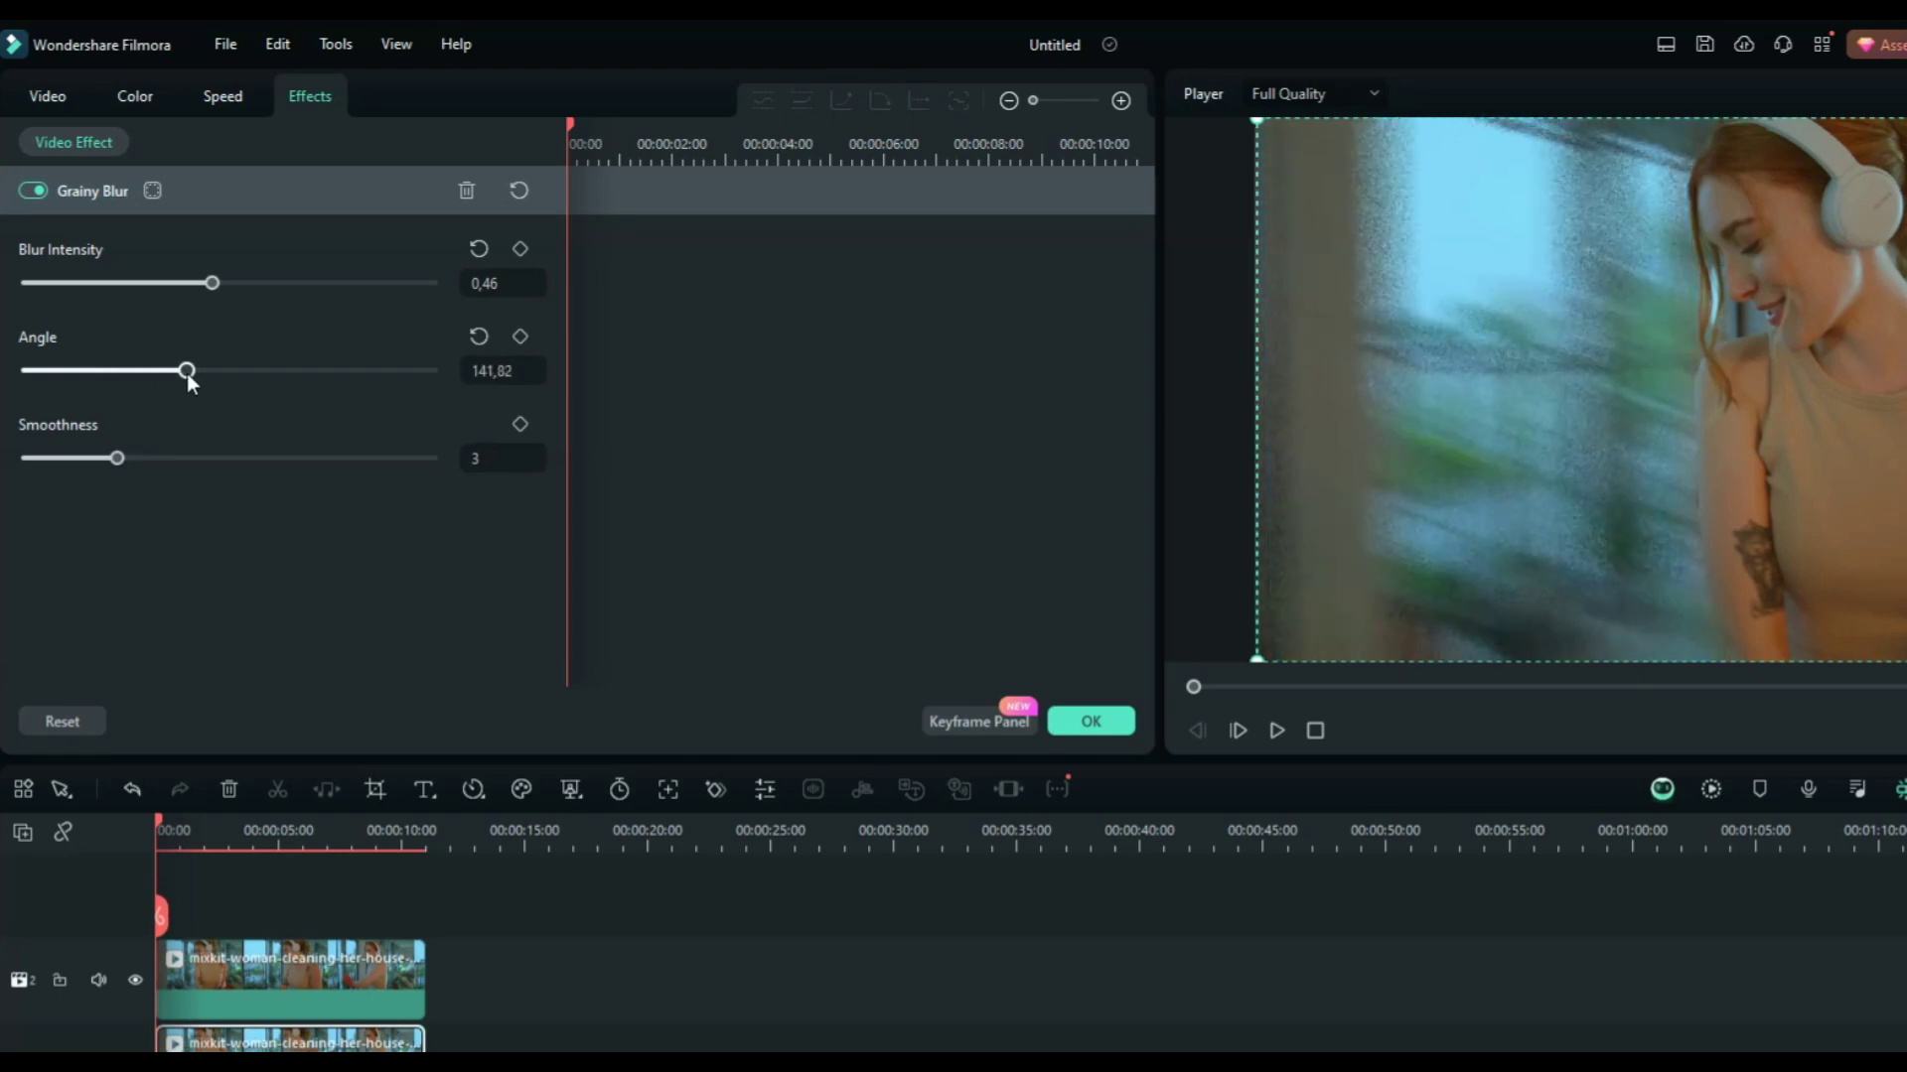
pyautogui.moveTo(211, 284); pyautogui.dragTo(198, 283)
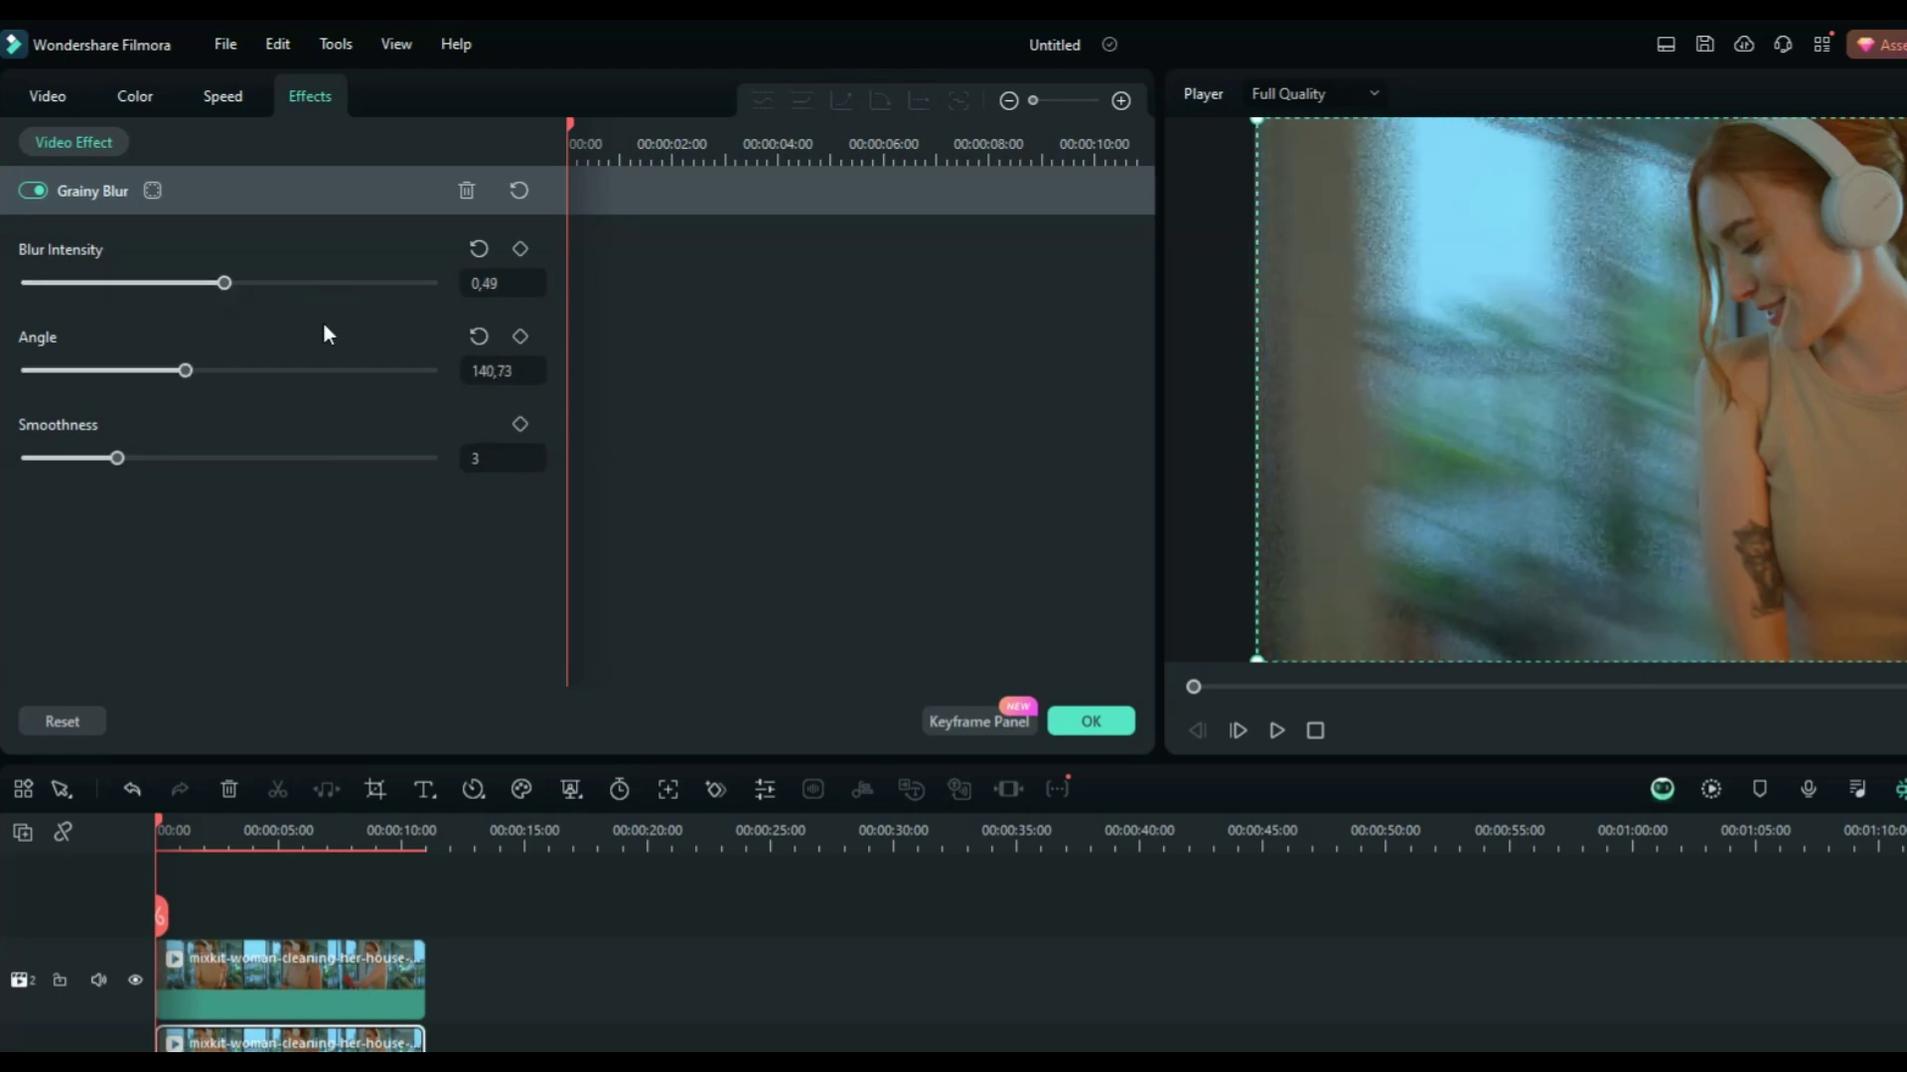